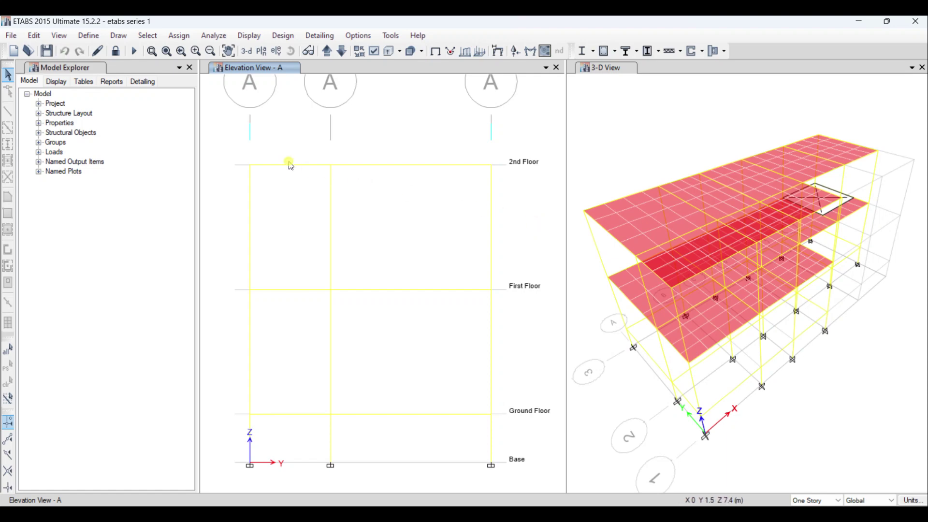
Unlock the model, deleting its analysis results, and open the settings of the Modal case
click(117, 56)
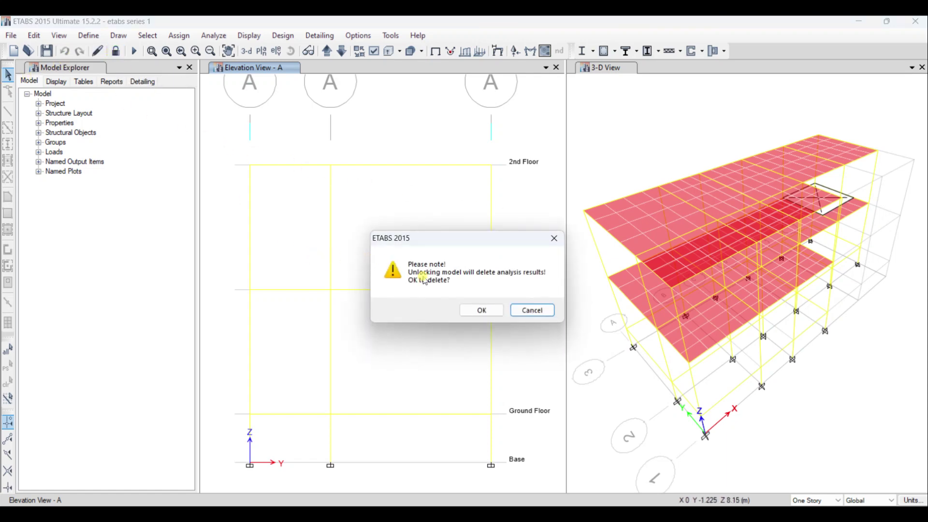
click(486, 312)
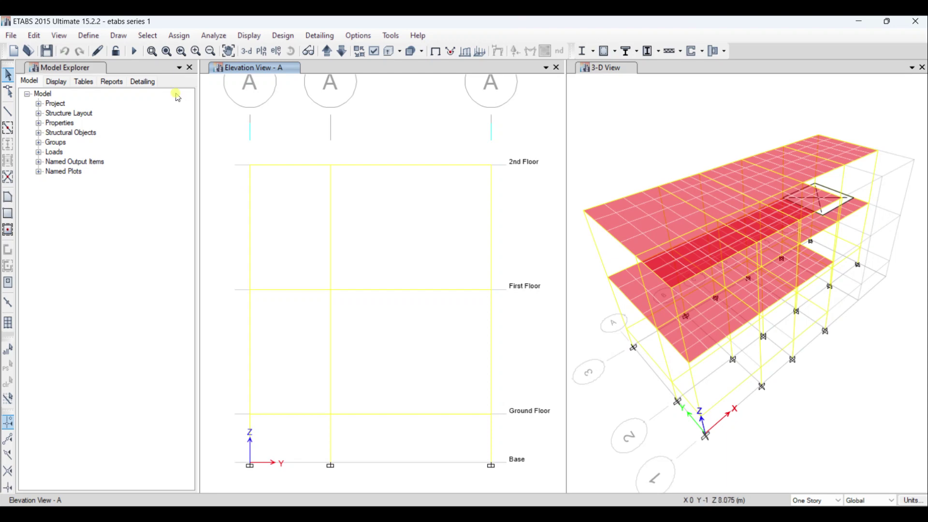
click(90, 41)
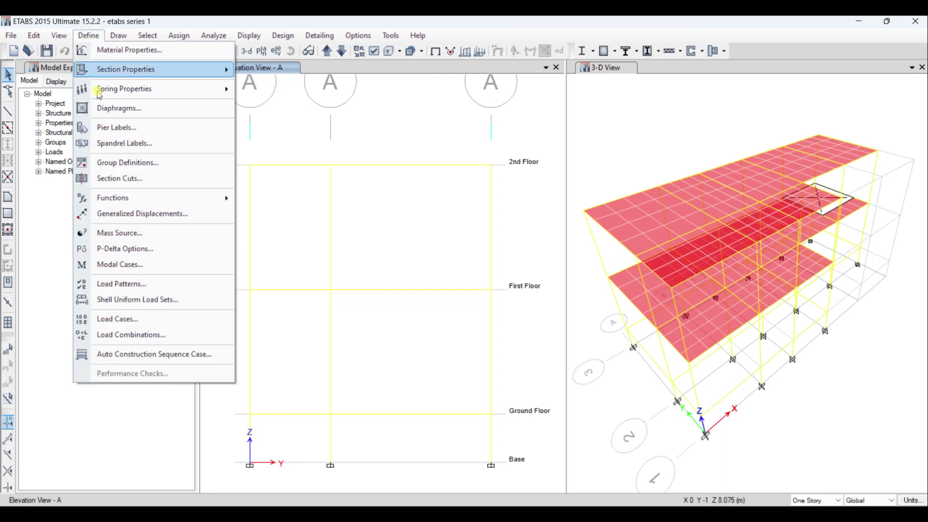
click(135, 265)
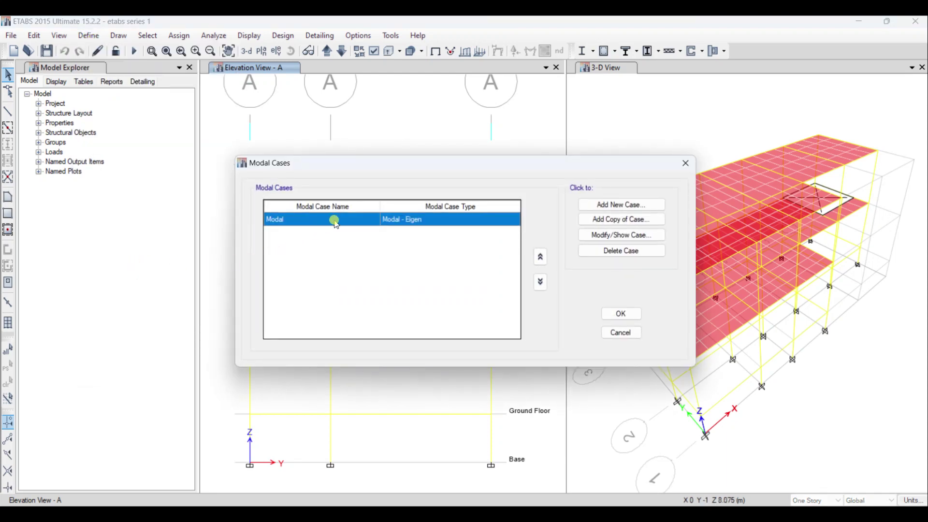
click(621, 235)
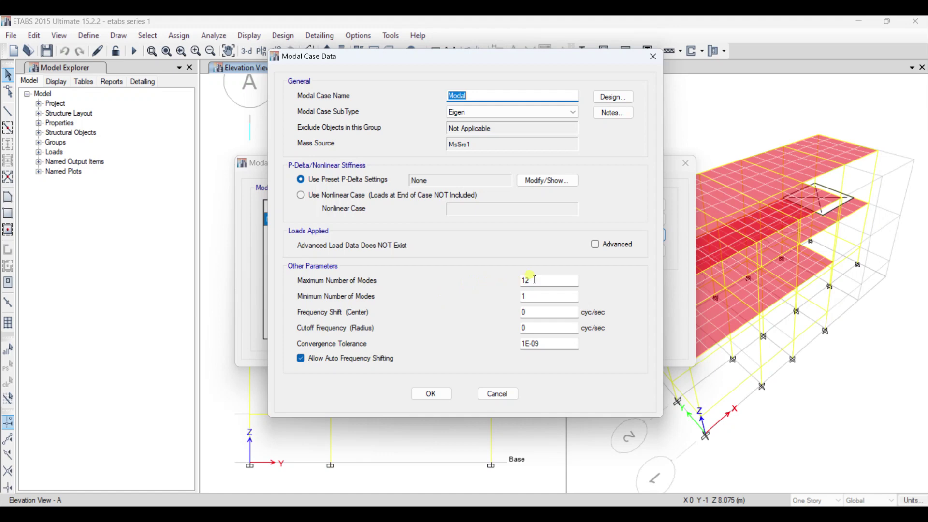
Examine the Modal case's maximum number of modes, subtype options and design load type
click(528, 279)
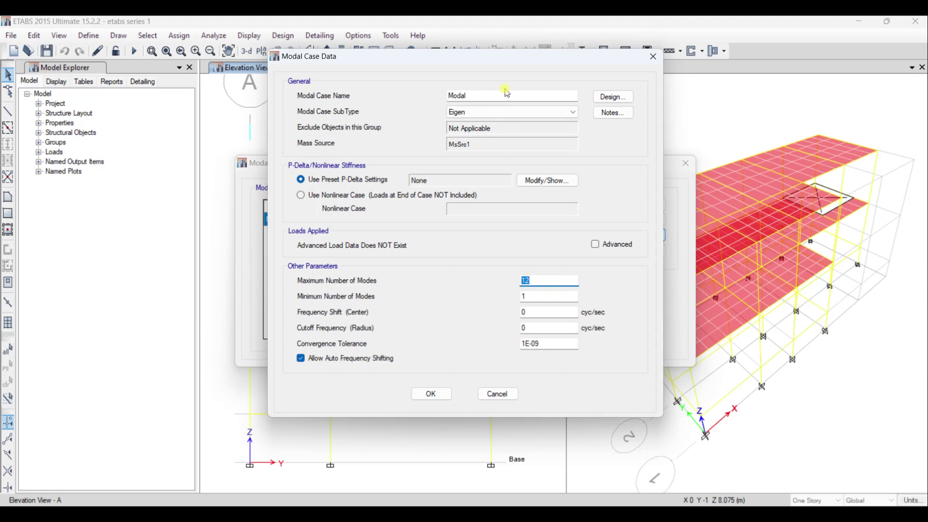
click(504, 112)
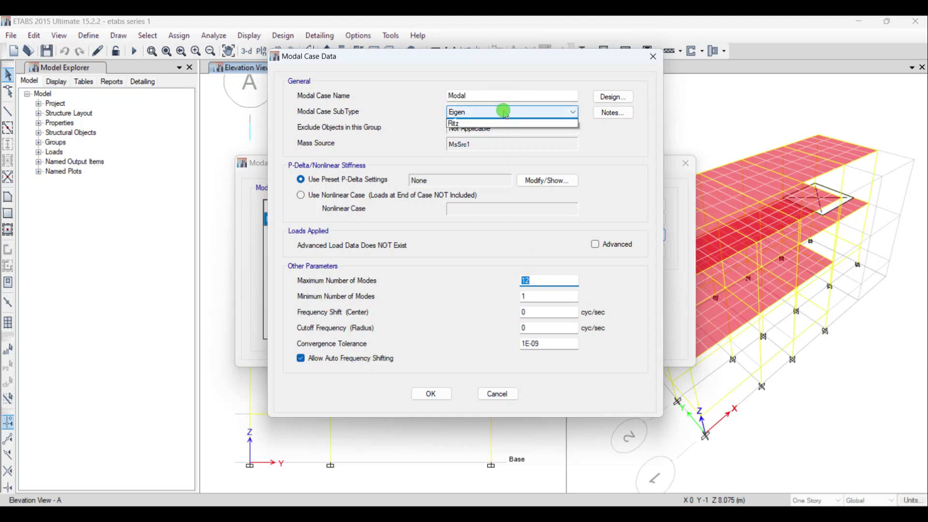
click(505, 114)
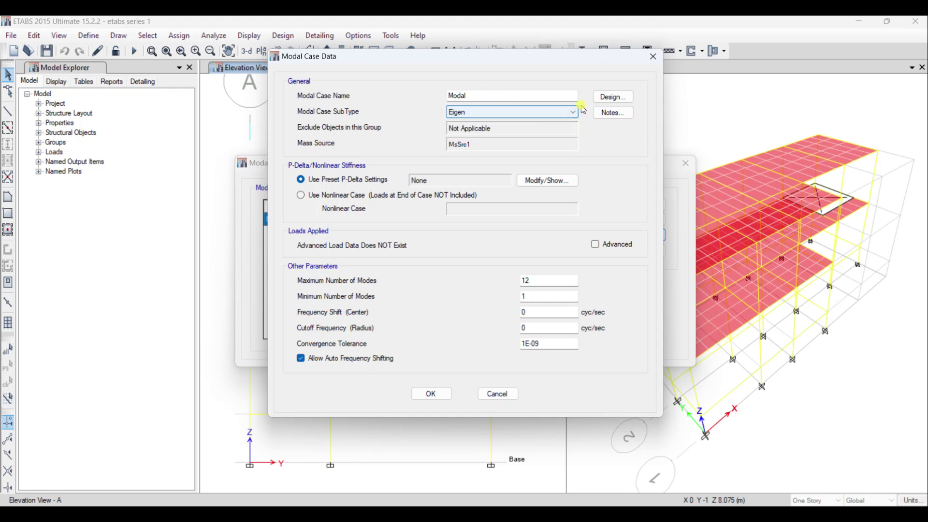
click(598, 102)
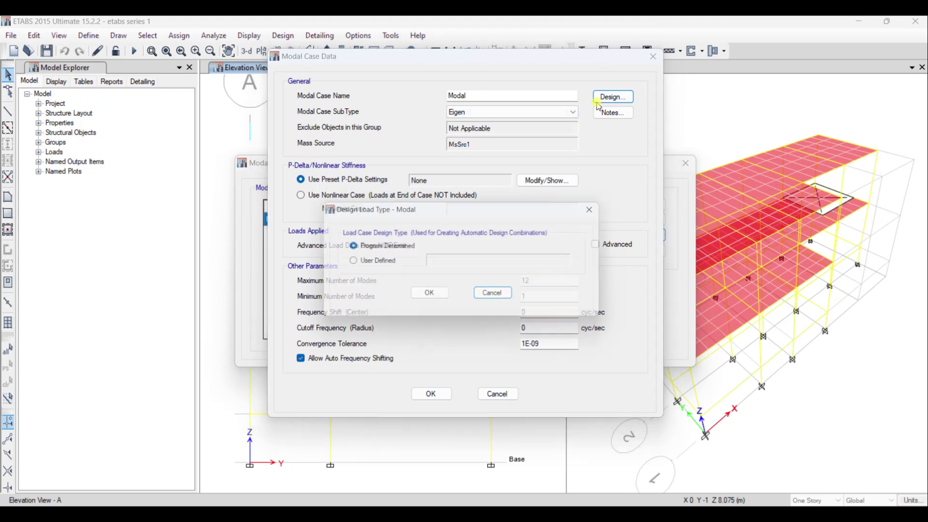
click(492, 294)
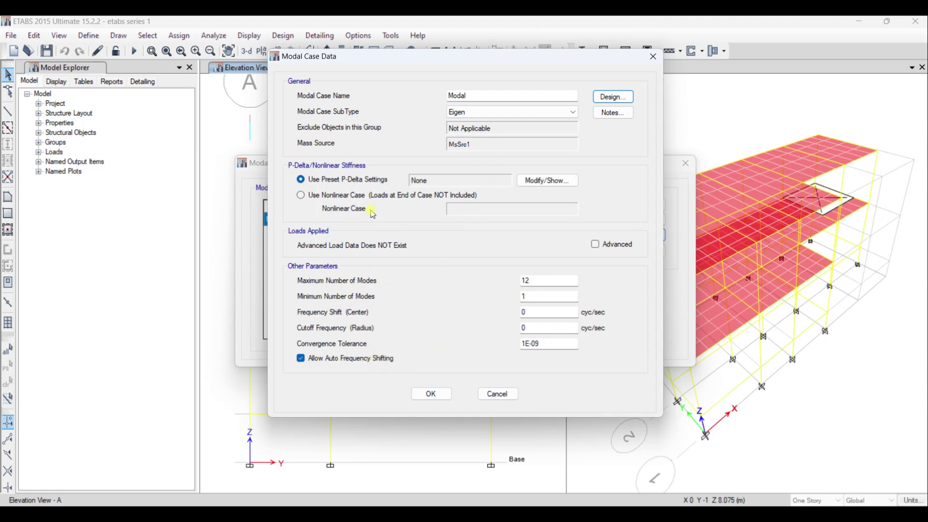
Examine the Modal case's nonlinear case and preset P-Delta options, keeping the P-Delta automation method at None
click(334, 196)
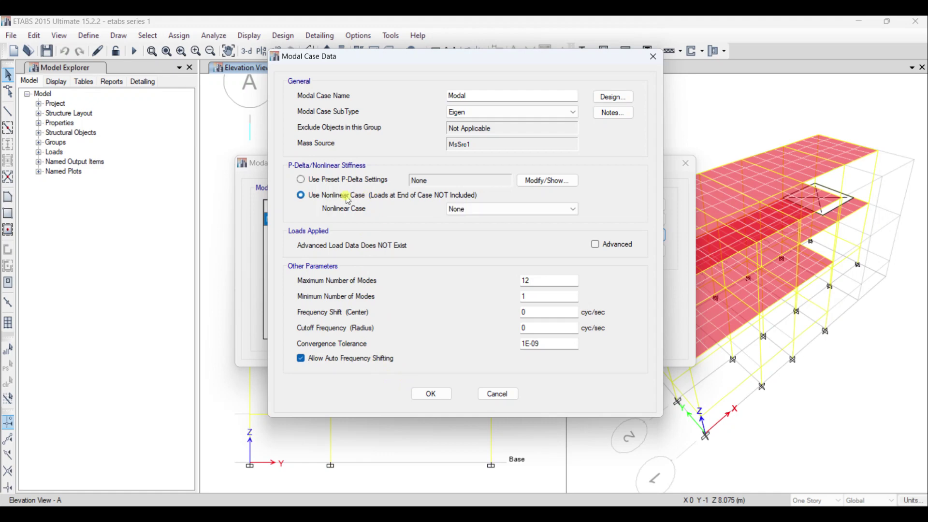
click(476, 209)
click(477, 208)
click(322, 183)
click(534, 182)
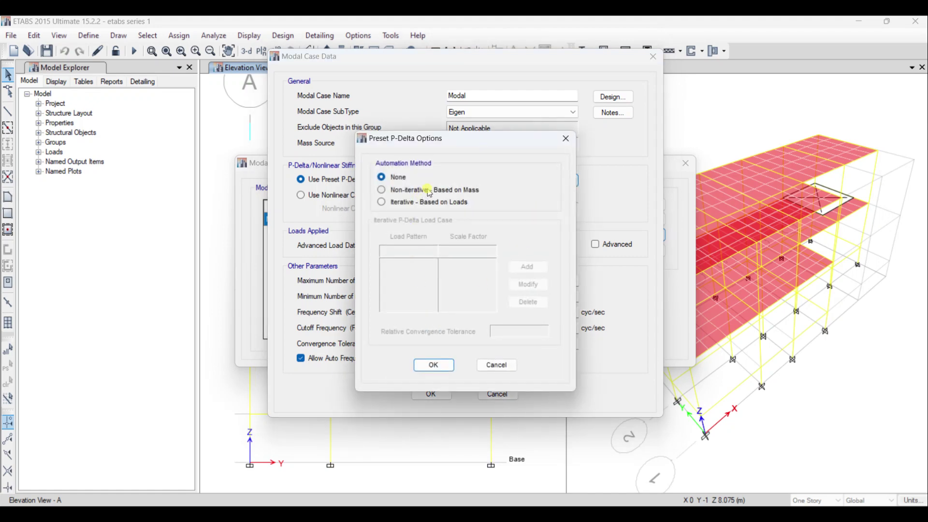
click(428, 203)
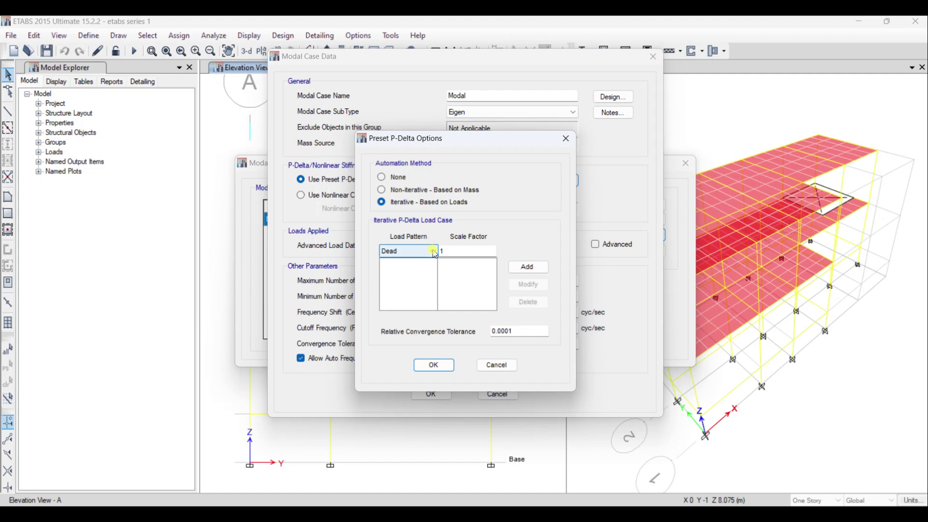
click(394, 177)
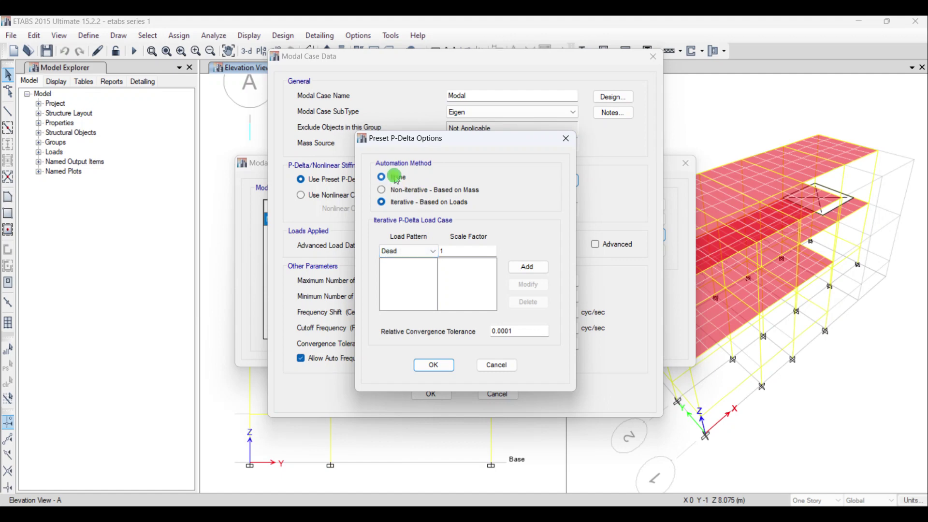
click(426, 365)
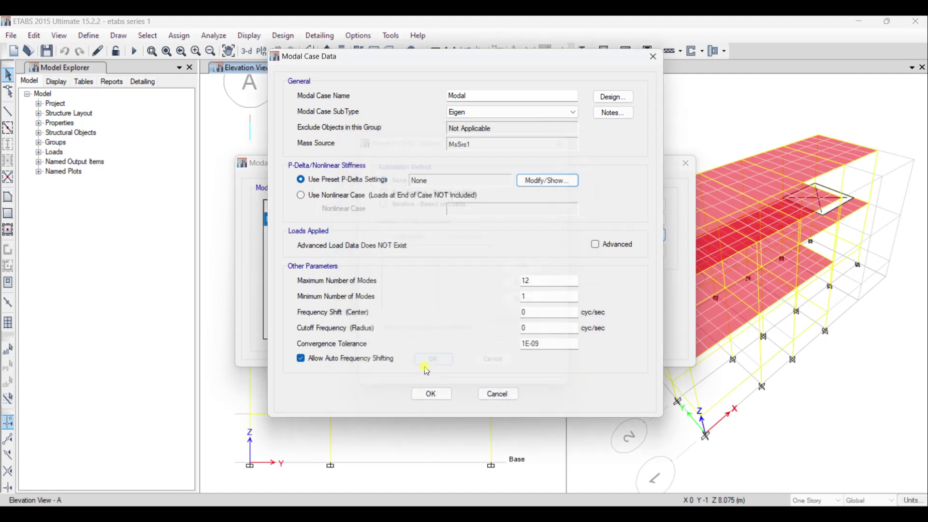
click(432, 394)
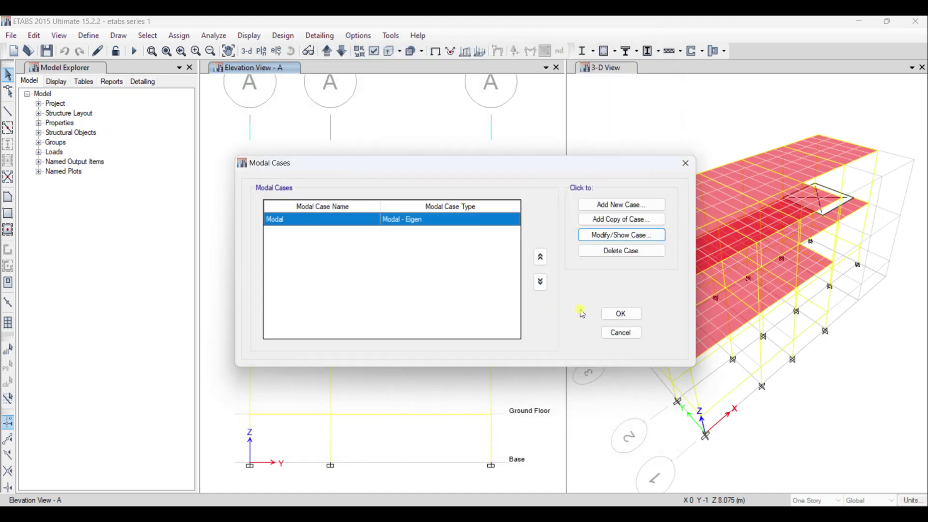
click(621, 313)
Review the defined load cases and the load case types offered for a new case, without adding one
click(89, 35)
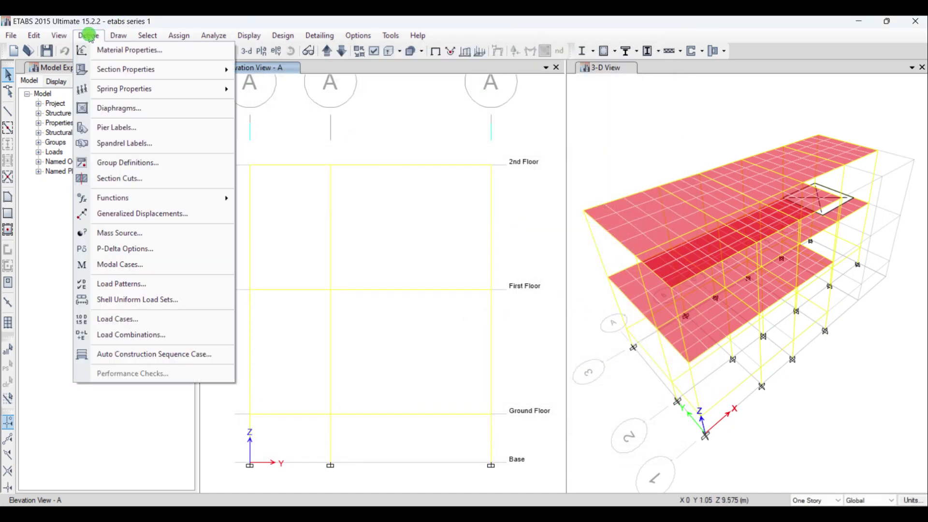
click(145, 321)
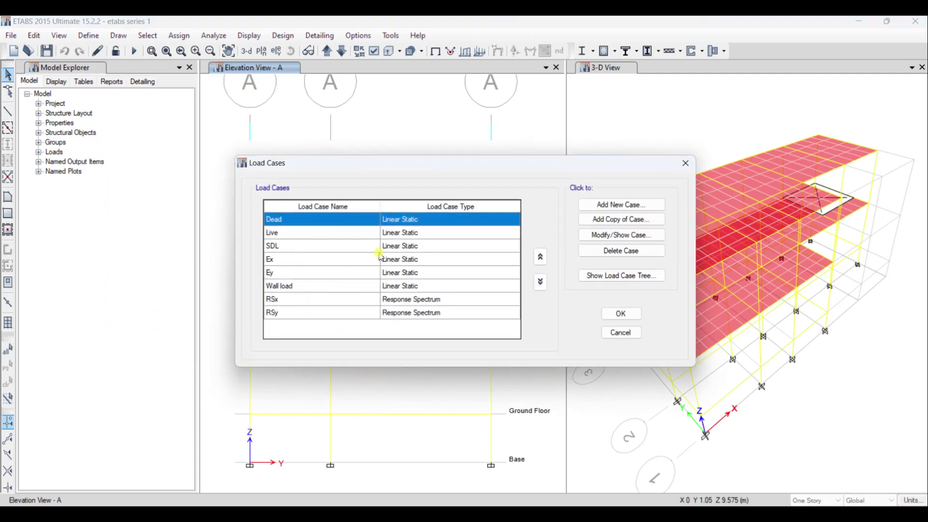
click(616, 205)
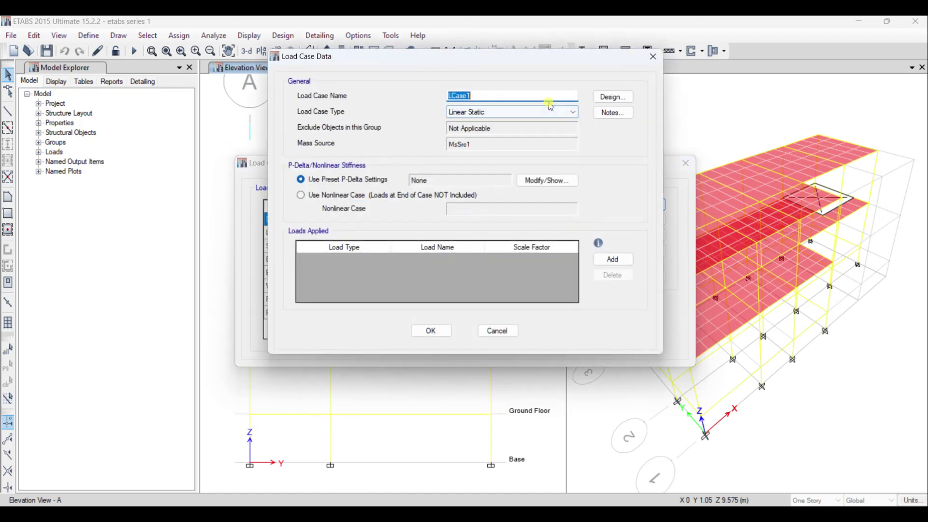
click(550, 107)
click(553, 95)
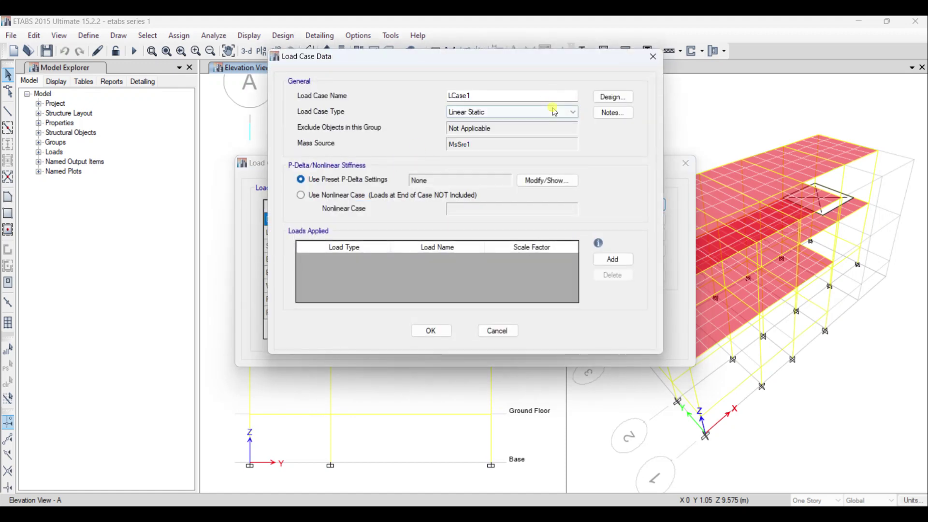
click(555, 112)
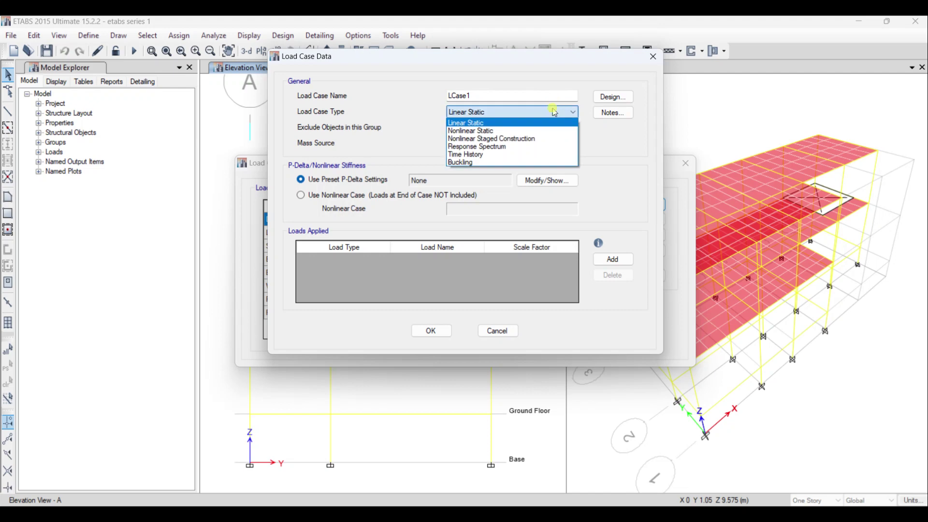
click(553, 112)
click(535, 95)
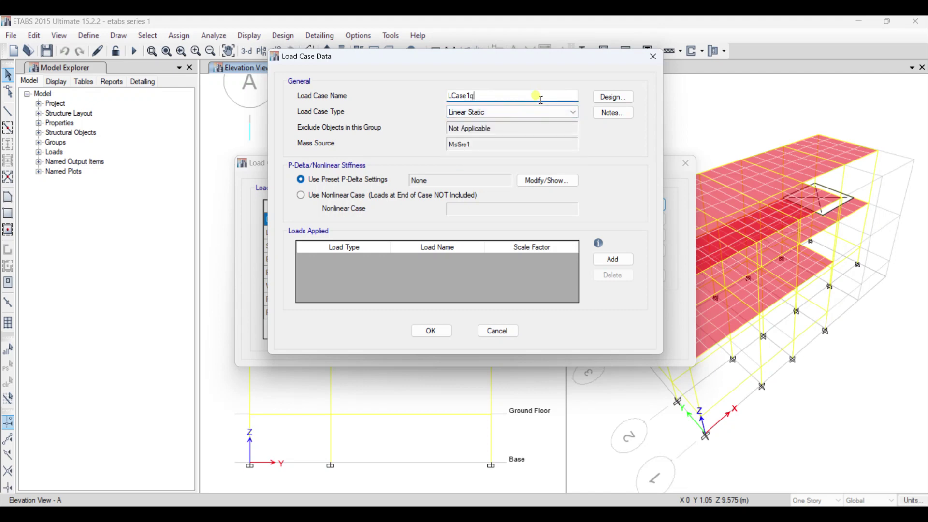
click(498, 330)
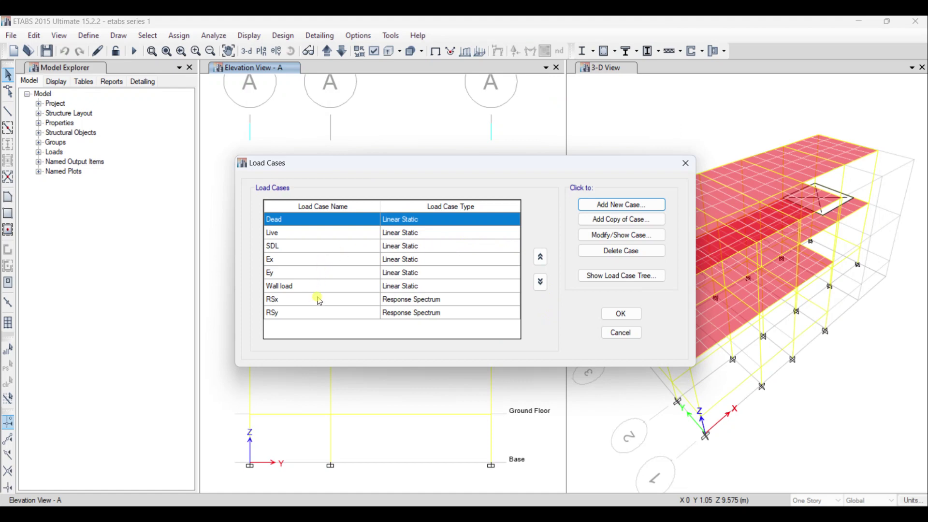
click(611, 318)
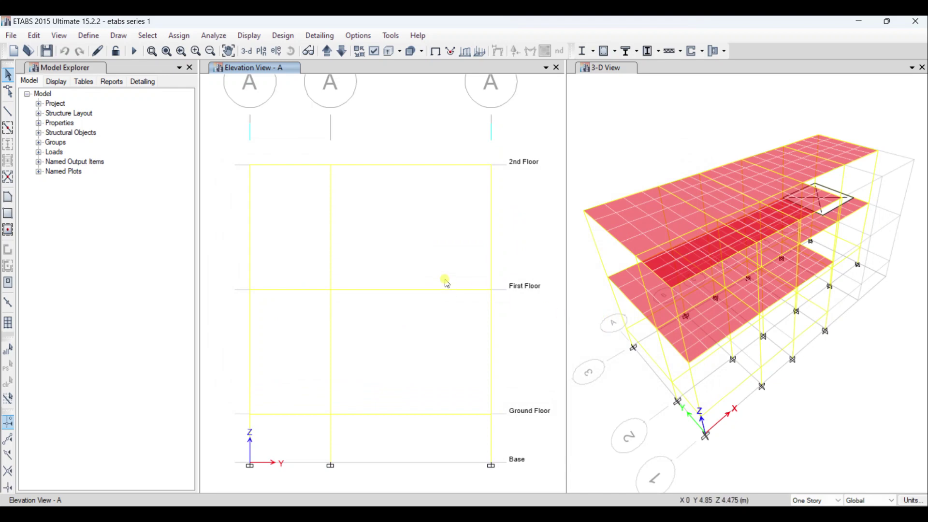
Check the RSx and RSy response spectrum entries in the load case list
click(89, 37)
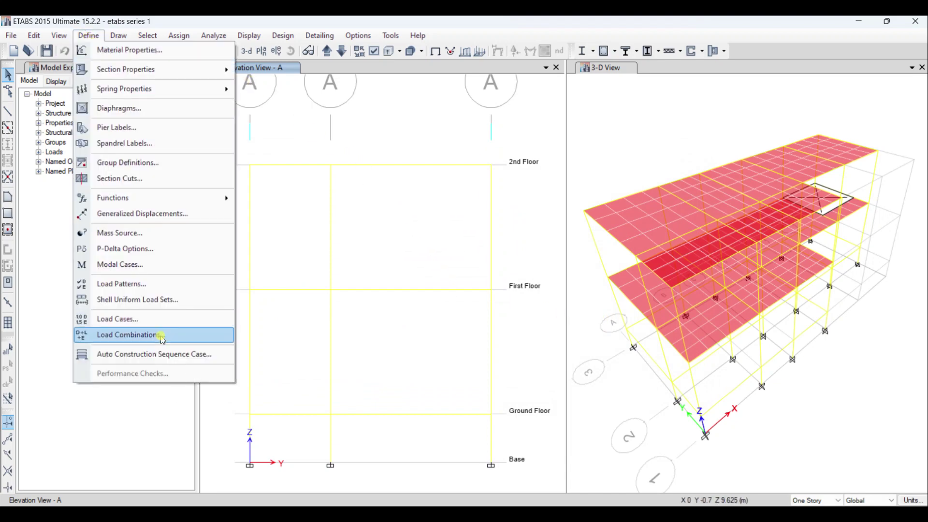
click(159, 320)
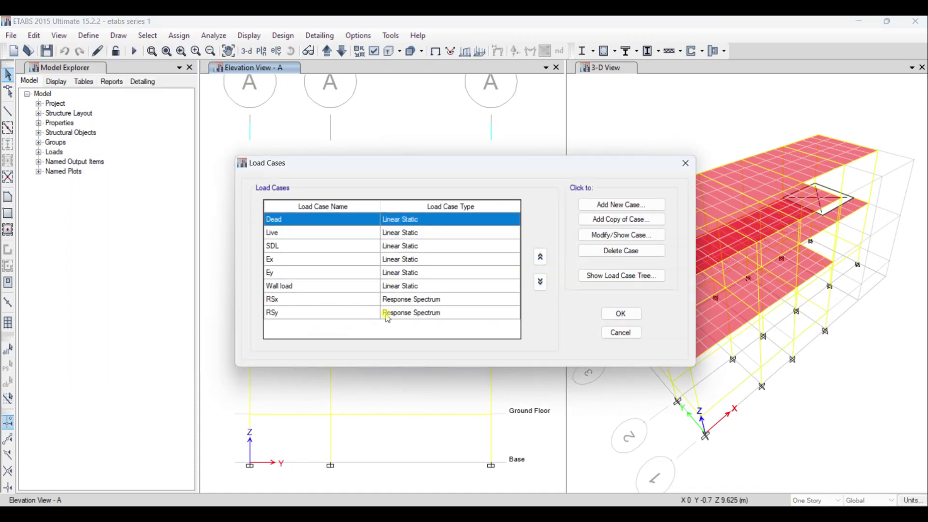
click(389, 314)
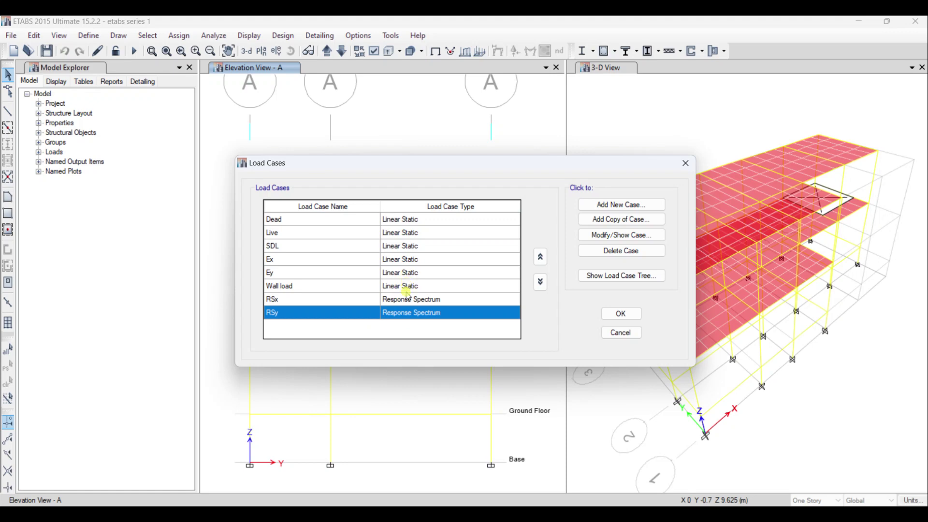
click(621, 313)
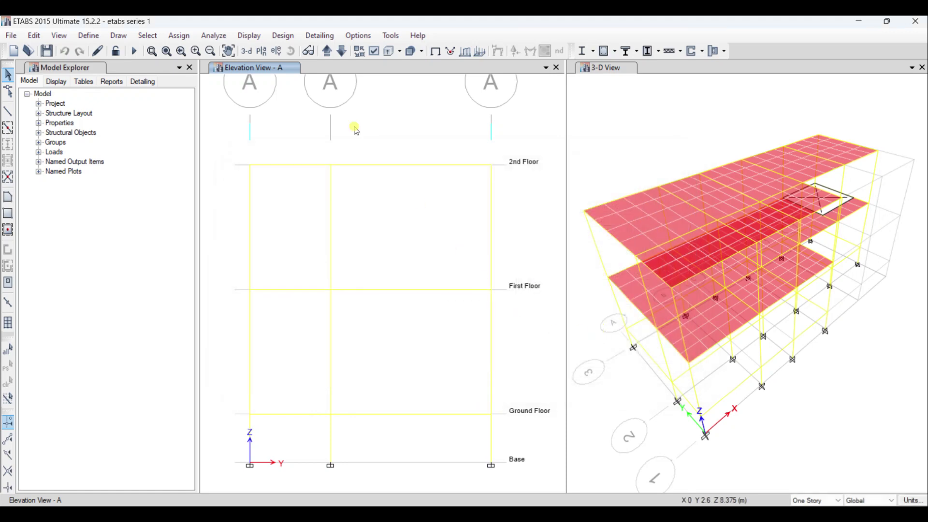
Run the analysis of the model and dismiss the warning notice
click(222, 36)
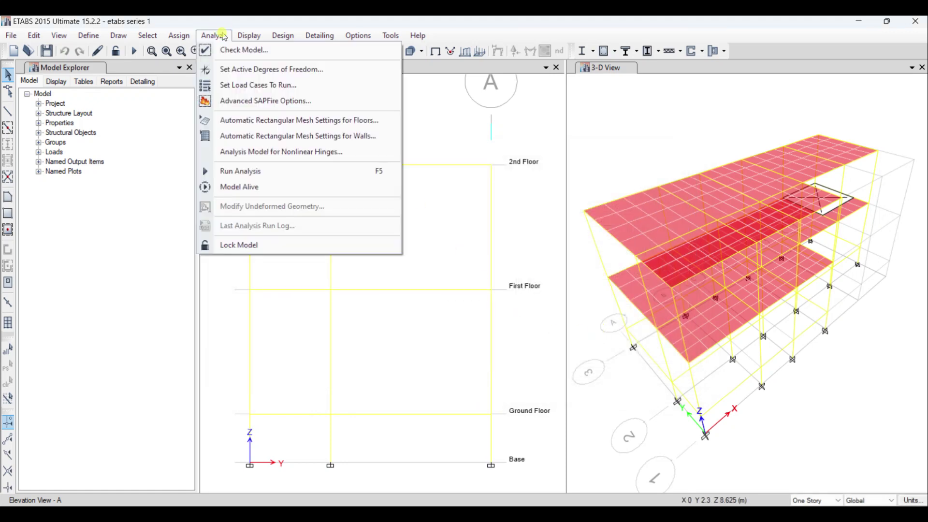
click(241, 170)
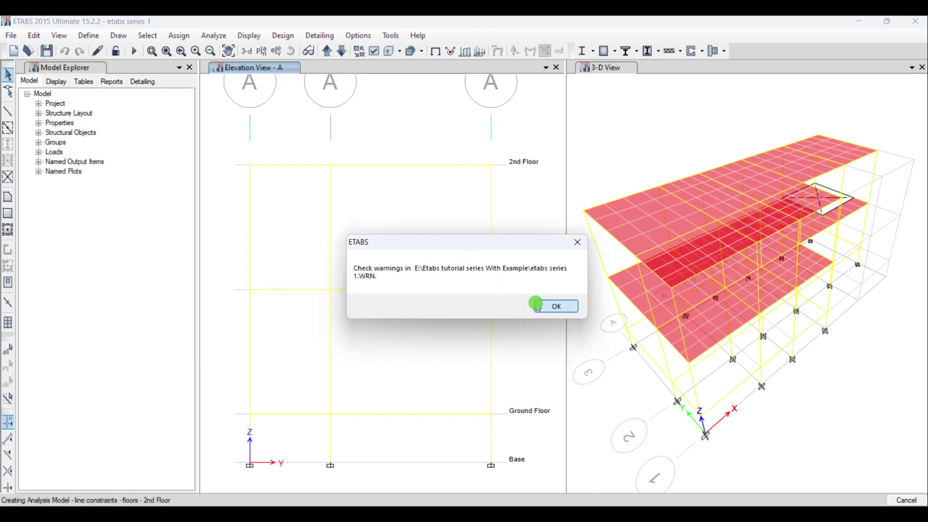
click(538, 305)
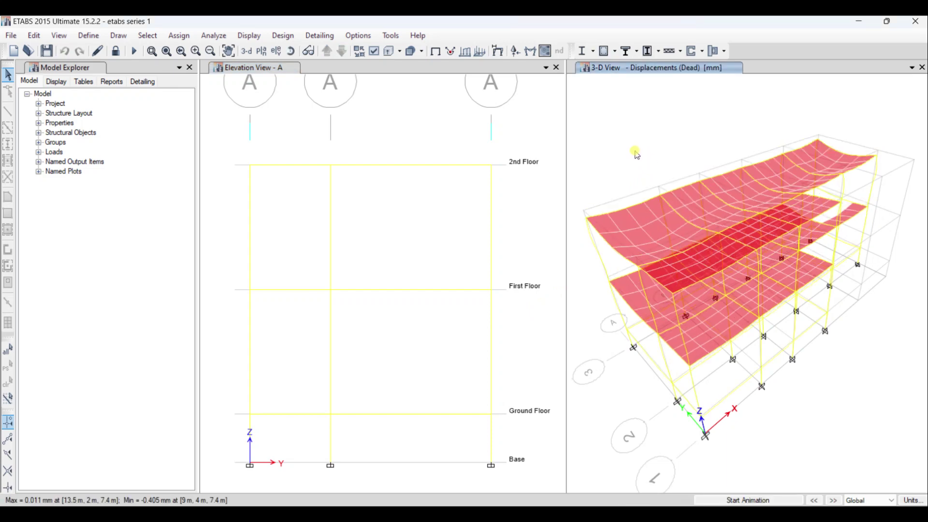
Display the story response plot of maximum story displacement and close the 3-D view to enlarge it
click(284, 37)
mouse_move(357, 37)
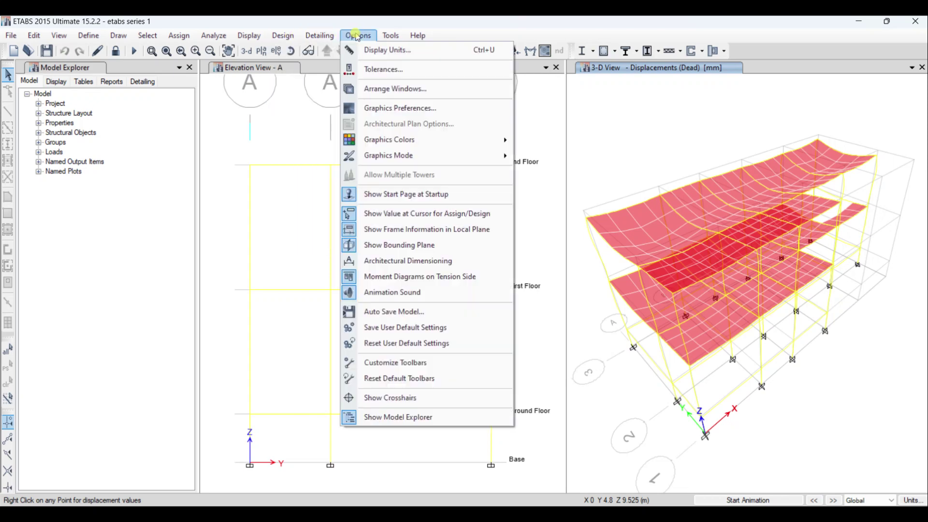
mouse_move(271, 41)
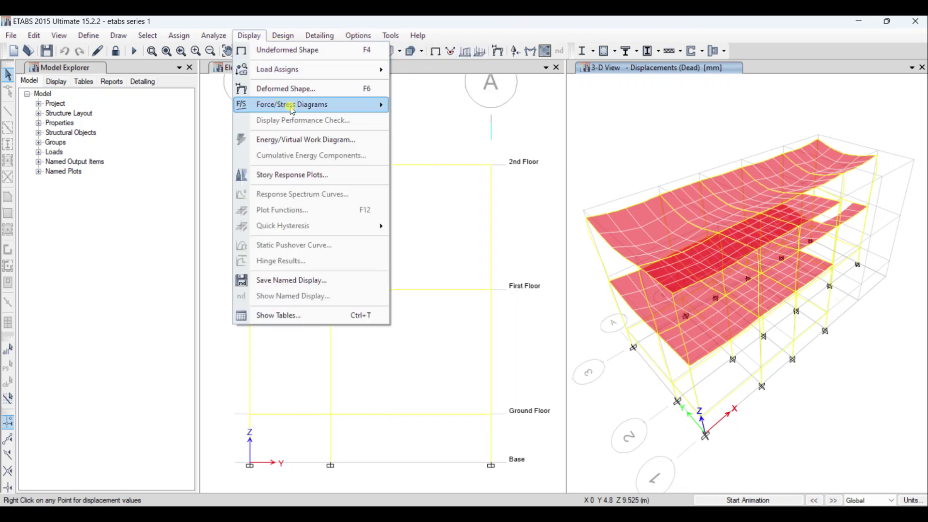
click(328, 180)
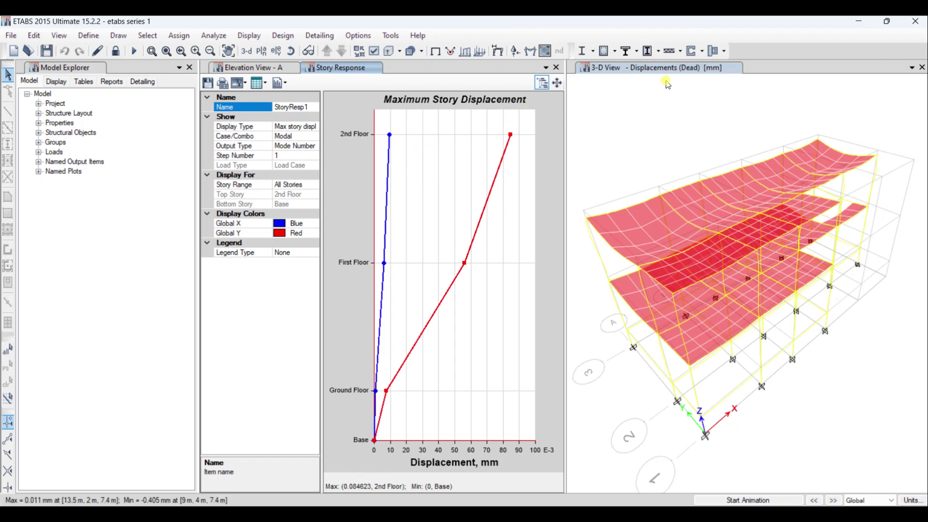
click(922, 68)
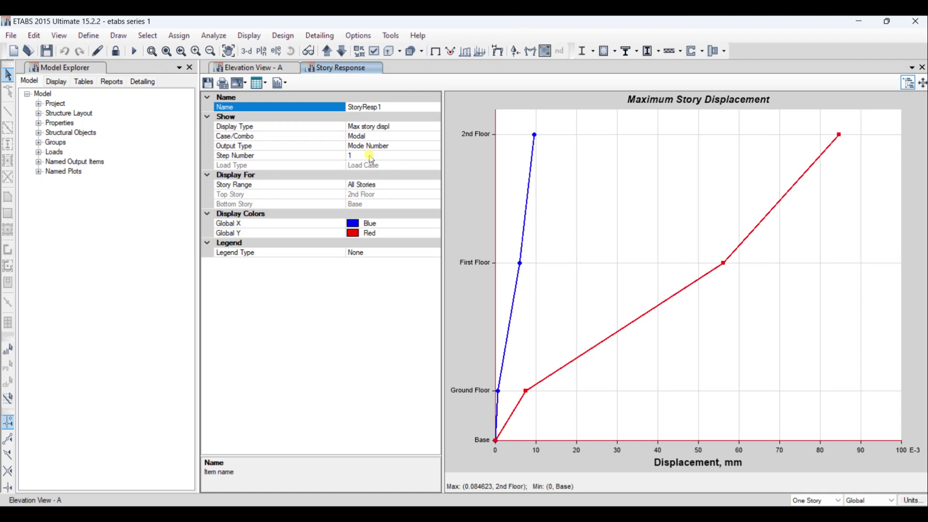
Check the name, display type and step number settings of the maximum story displacement plot
click(366, 156)
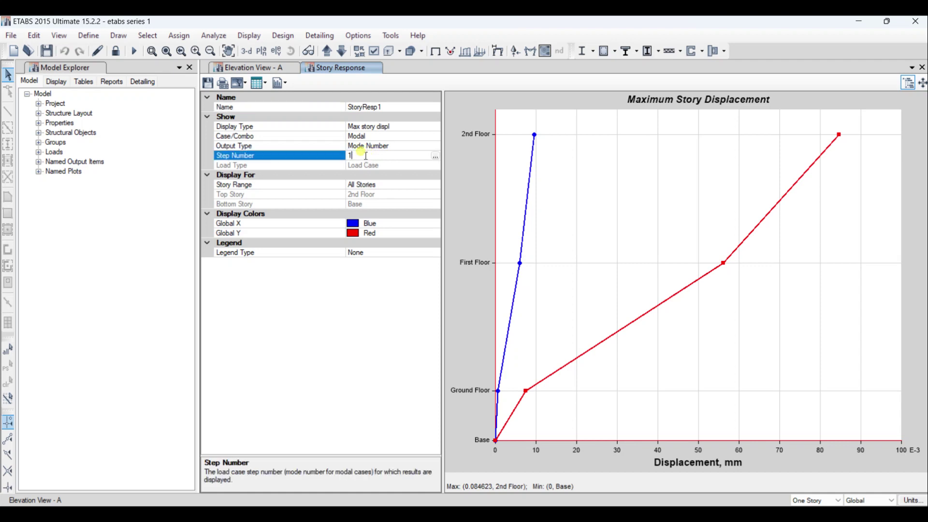
click(387, 106)
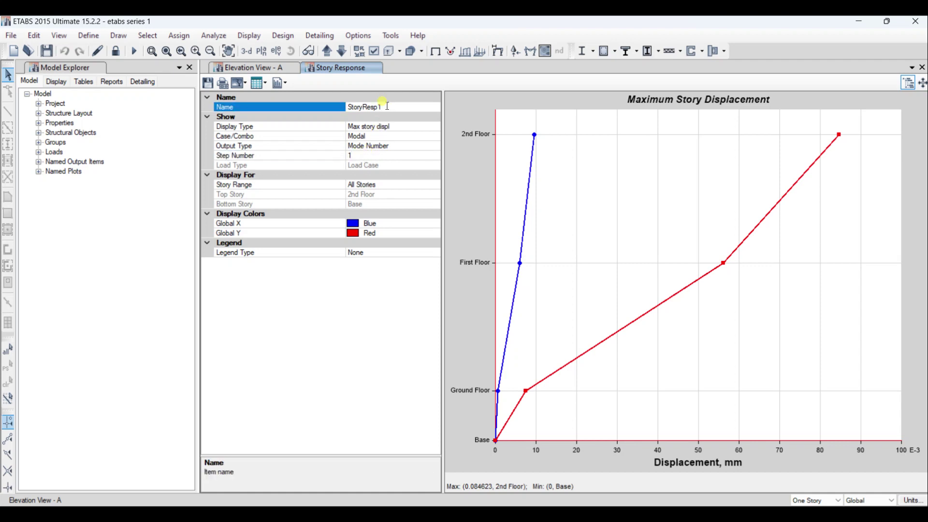
click(399, 127)
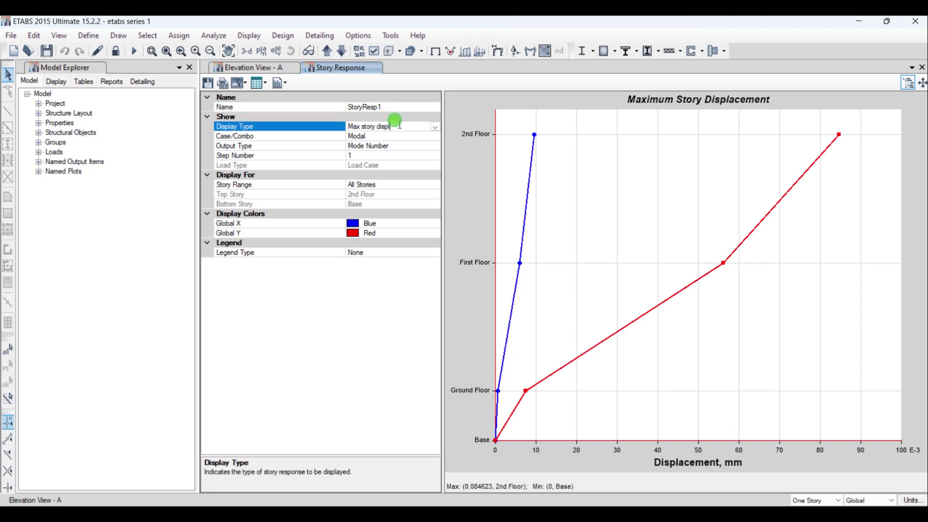
click(381, 127)
click(555, 157)
click(404, 155)
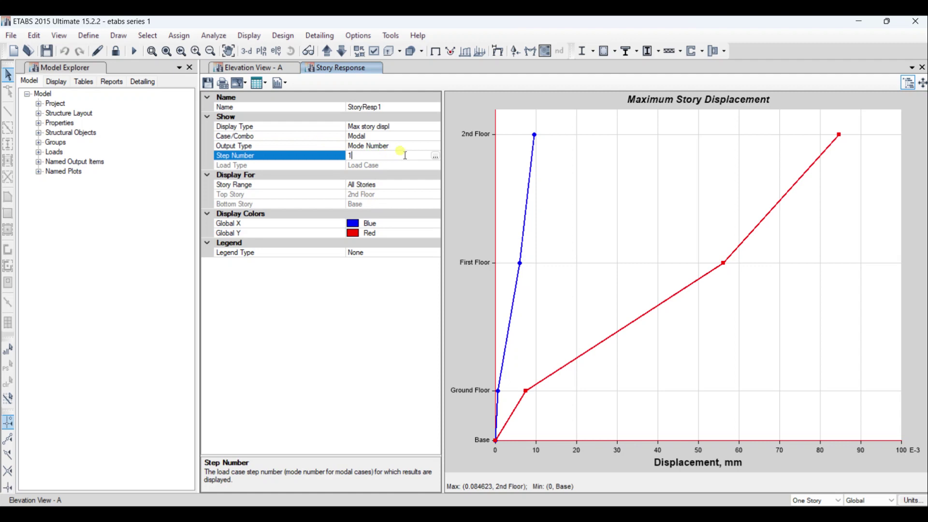
click(435, 156)
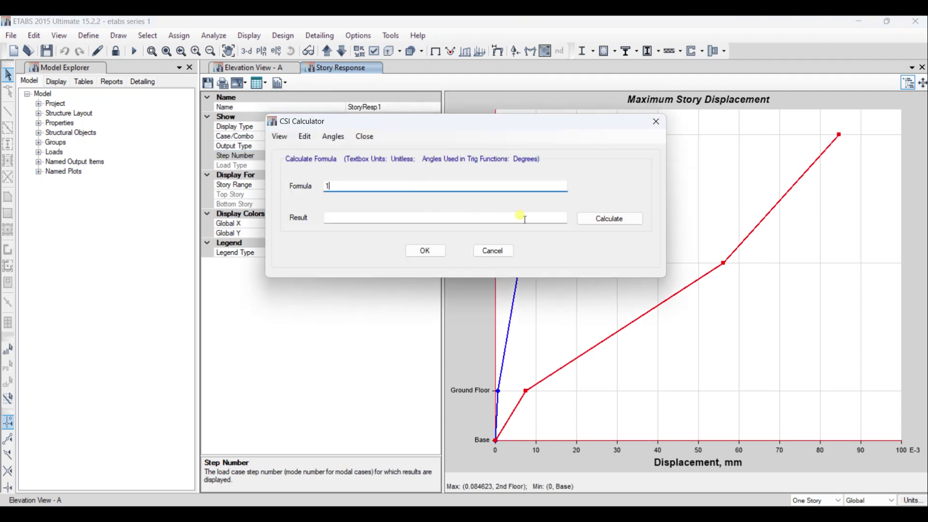
click(505, 250)
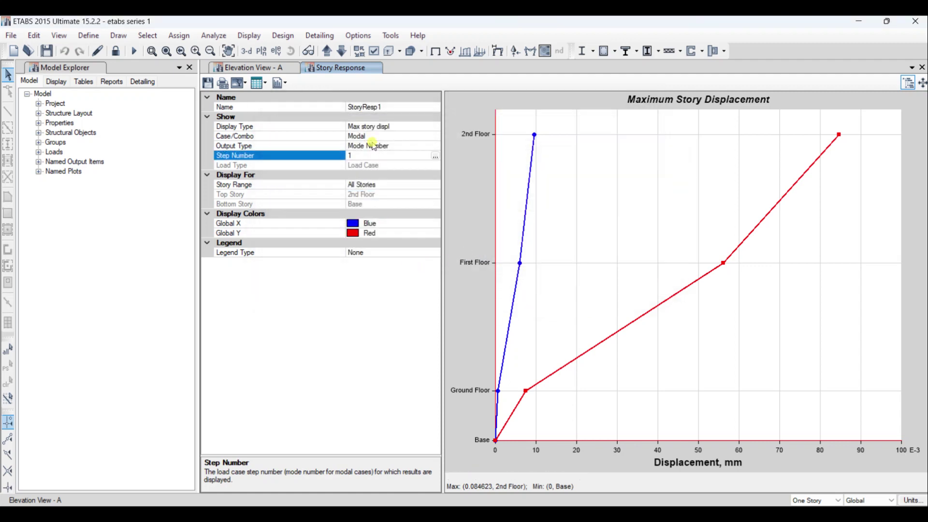
Review the load cases and combinations offered for the story displacement plot, keeping Modal selected
click(391, 126)
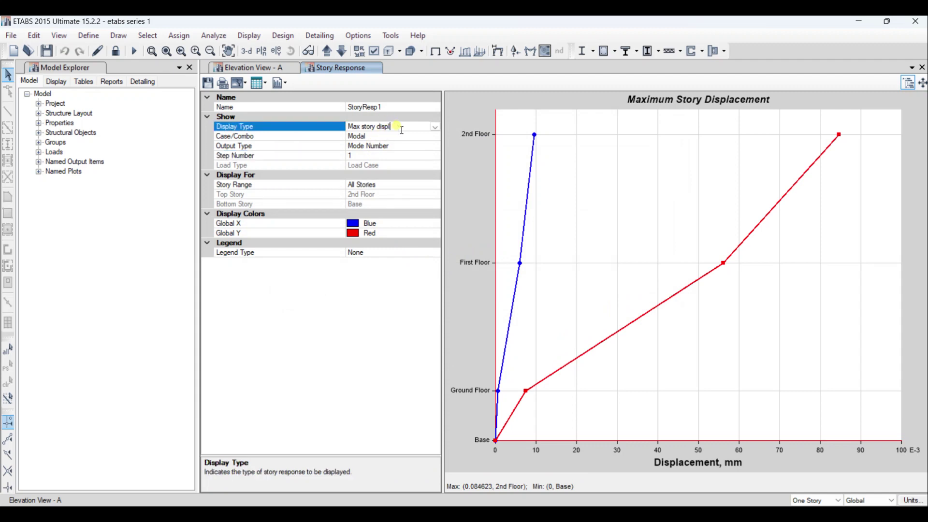
click(413, 141)
click(410, 136)
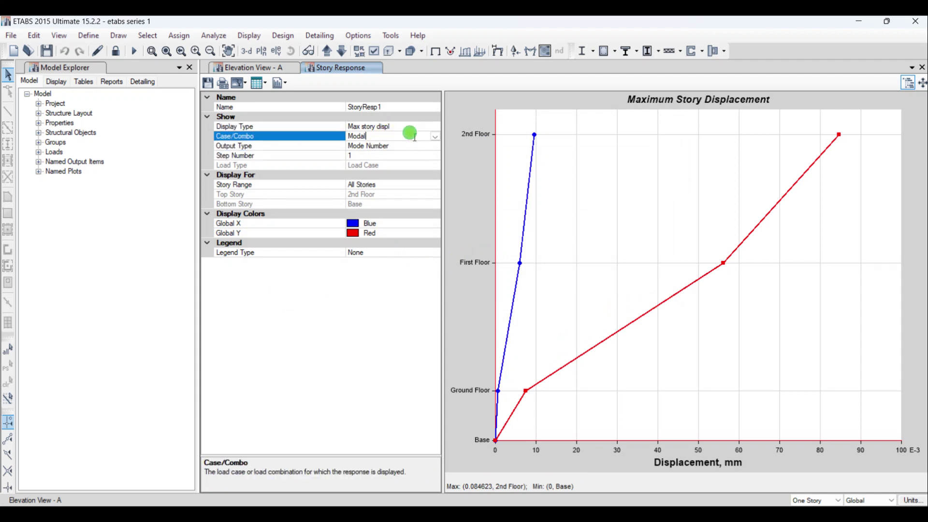
click(435, 137)
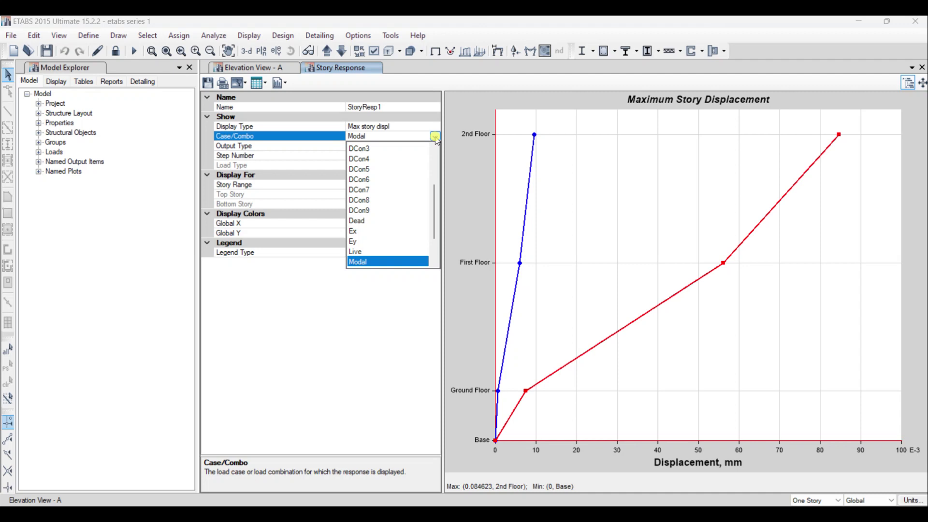
click(435, 137)
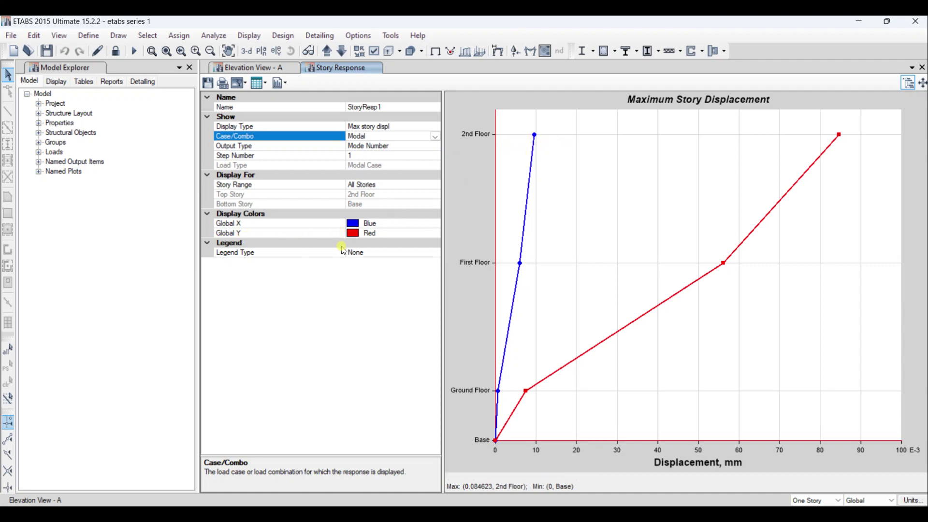
Plot the maximum story displacement of the Modal case for mode 12, followed by mode 9
click(391, 157)
click(340, 154)
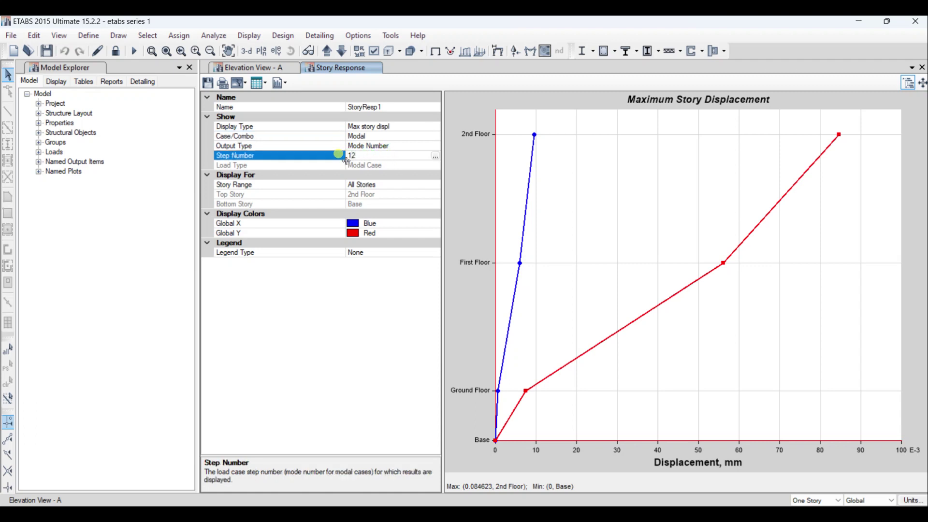
text(12)
key(Return)
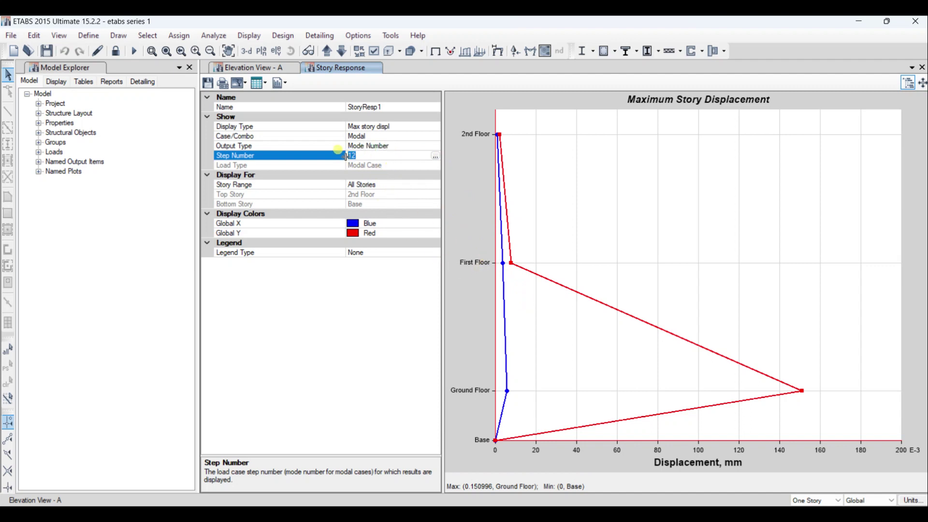
key(Return)
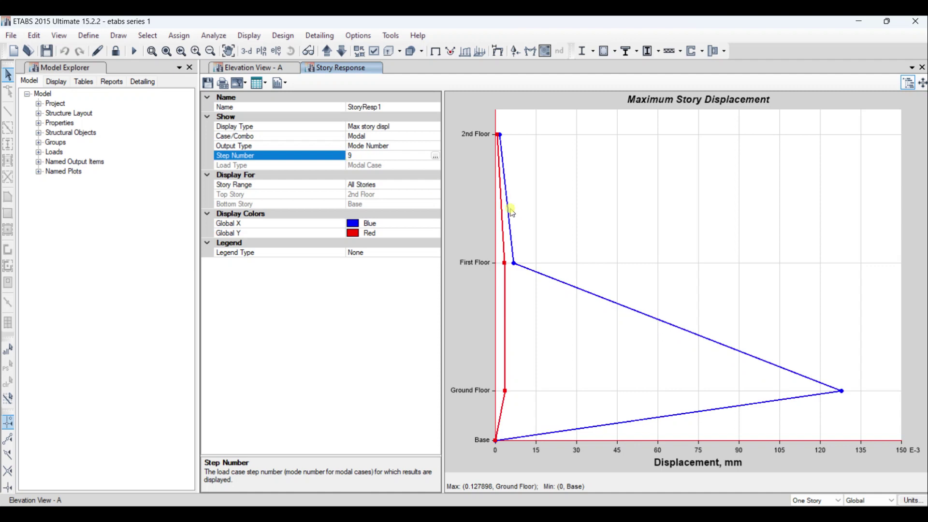
Set the step number to 3 to plot the maximum story displacement for the third mode
drag(356, 155, 342, 160)
text(3)
key(Return)
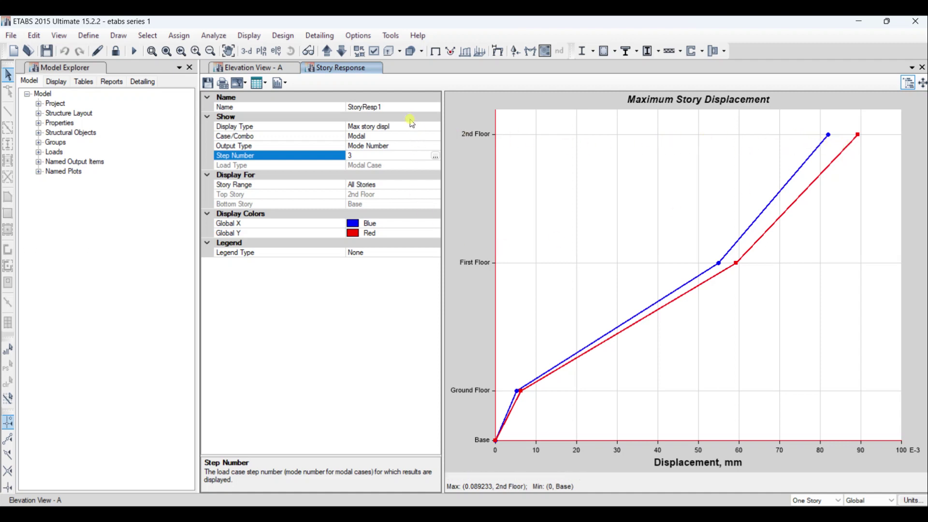
Change the display type to Max story drifts to view the drift plot for the Modal case
click(392, 125)
click(435, 127)
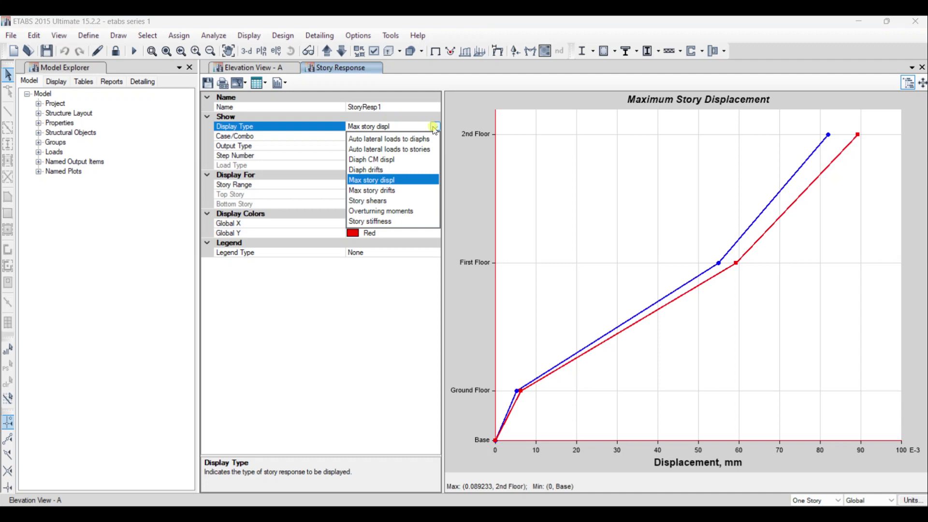
click(378, 191)
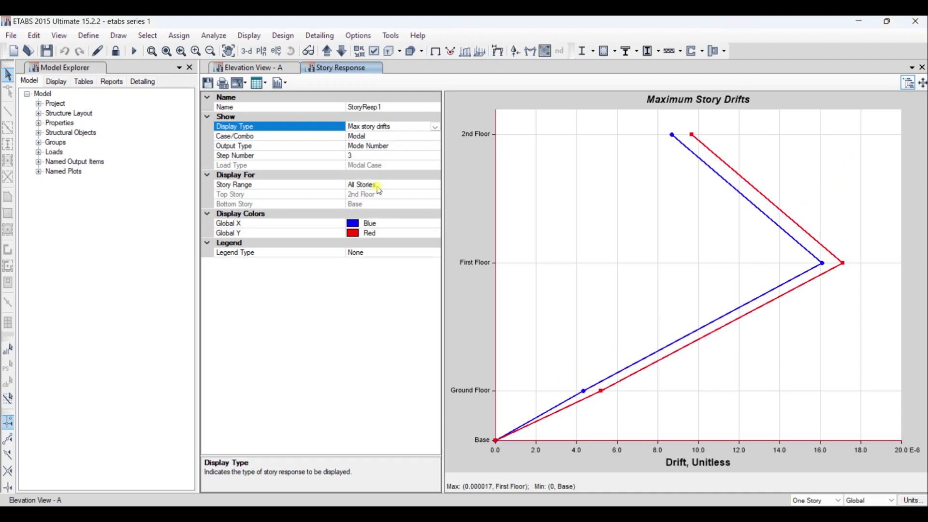
Switch the story response plot to Overturning moments for the Modal case
click(434, 126)
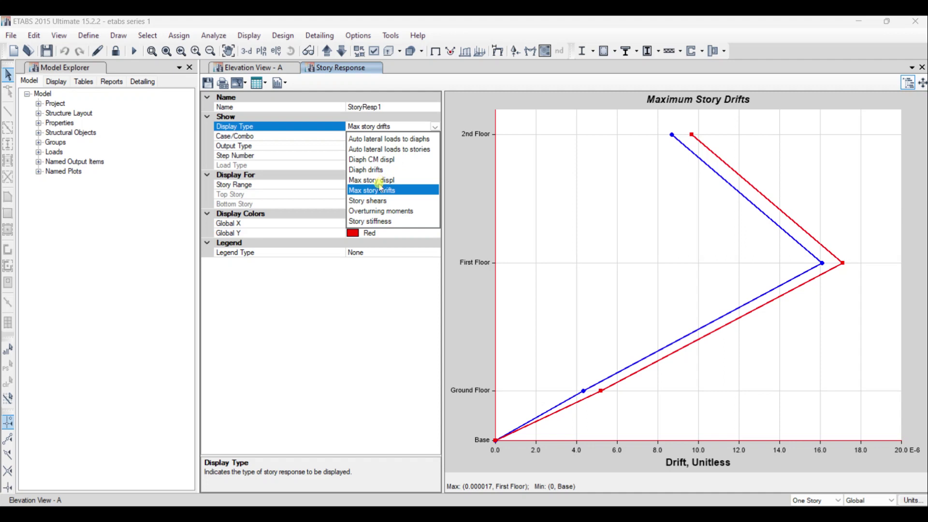
click(383, 211)
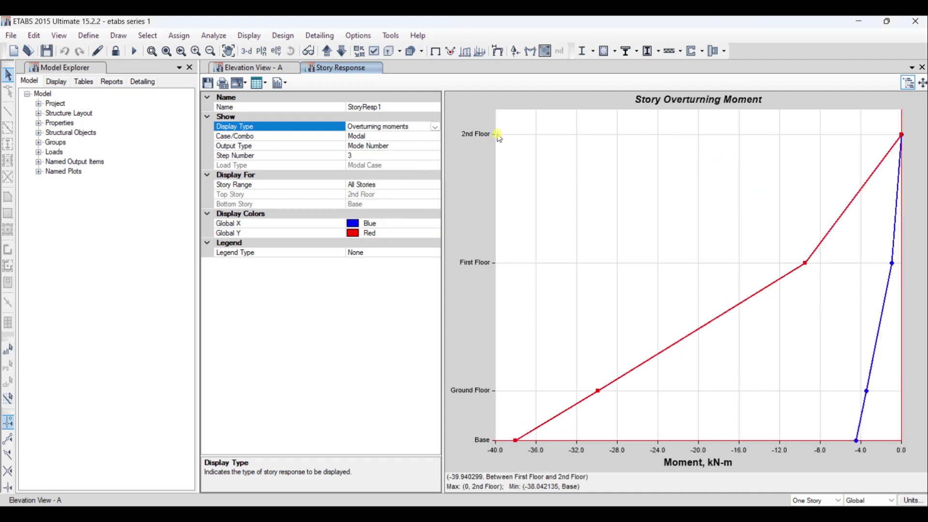
click(437, 134)
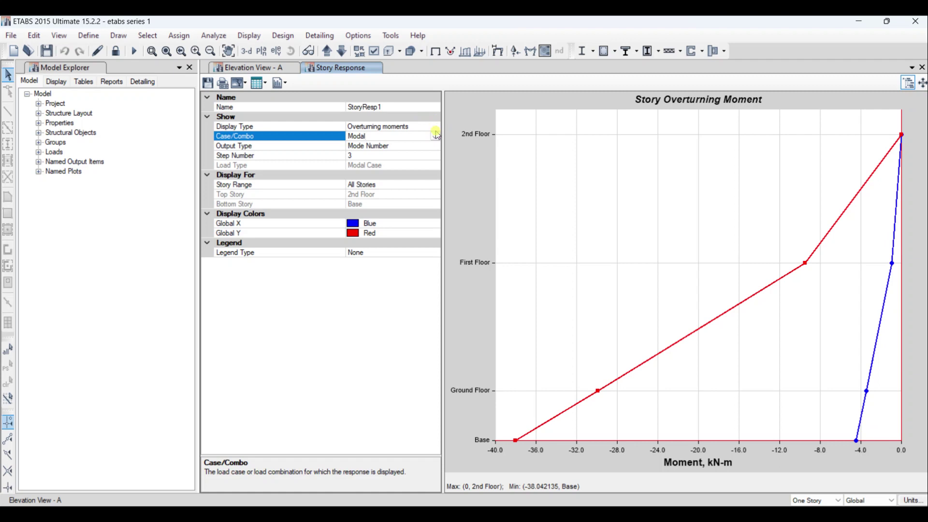
click(437, 135)
click(434, 131)
click(420, 110)
Switch the story response plot to Story stiffness
click(436, 126)
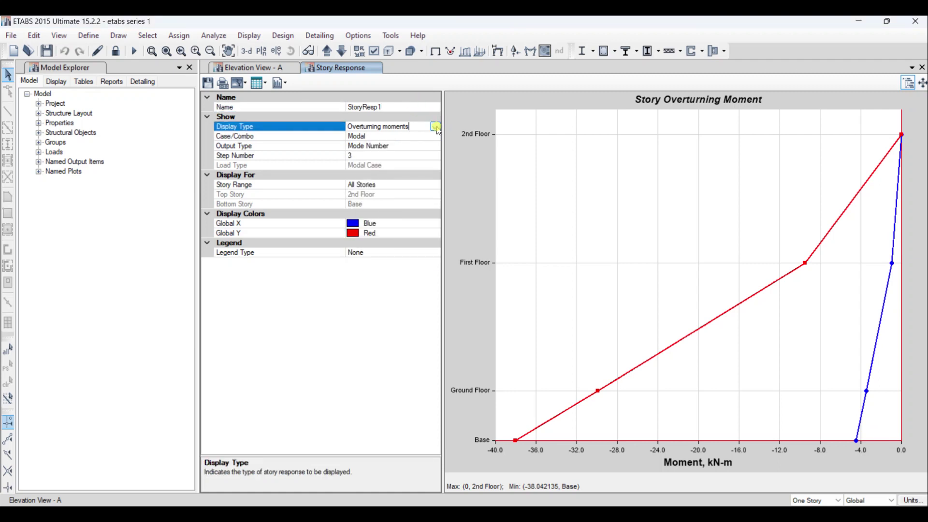
click(437, 127)
click(382, 216)
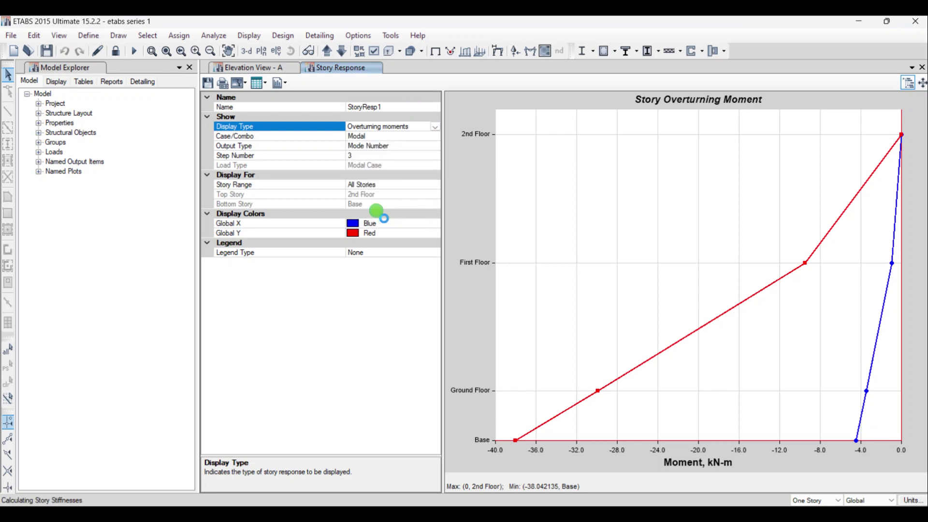
Display the Story shears plot for the Modal case with the step number set to 1
click(436, 127)
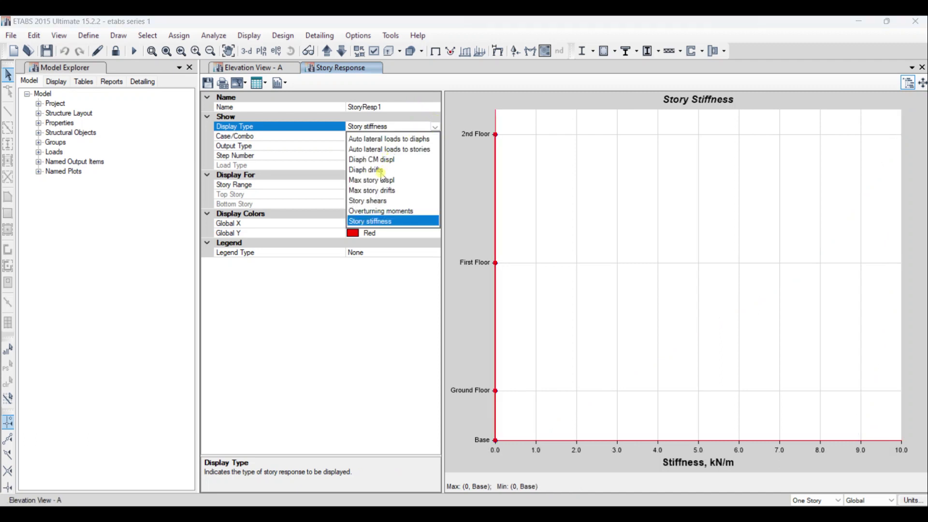
click(380, 201)
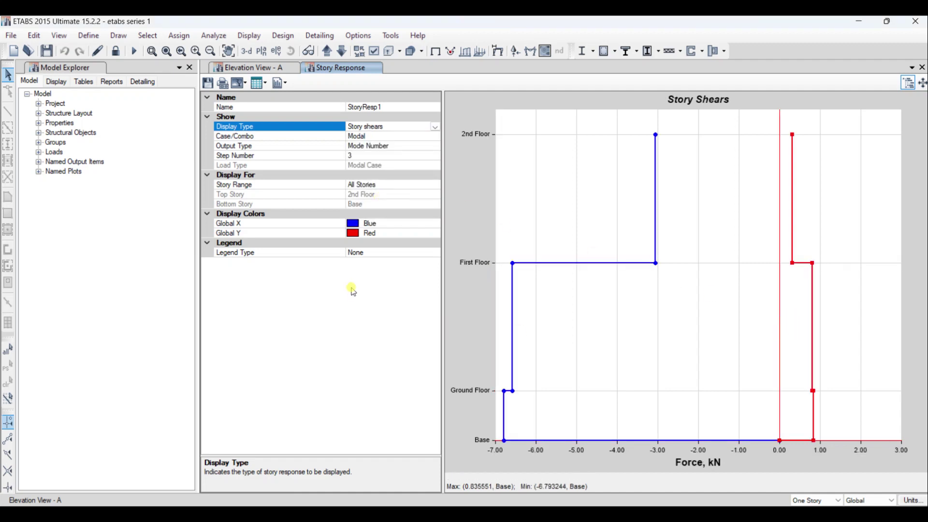
click(382, 155)
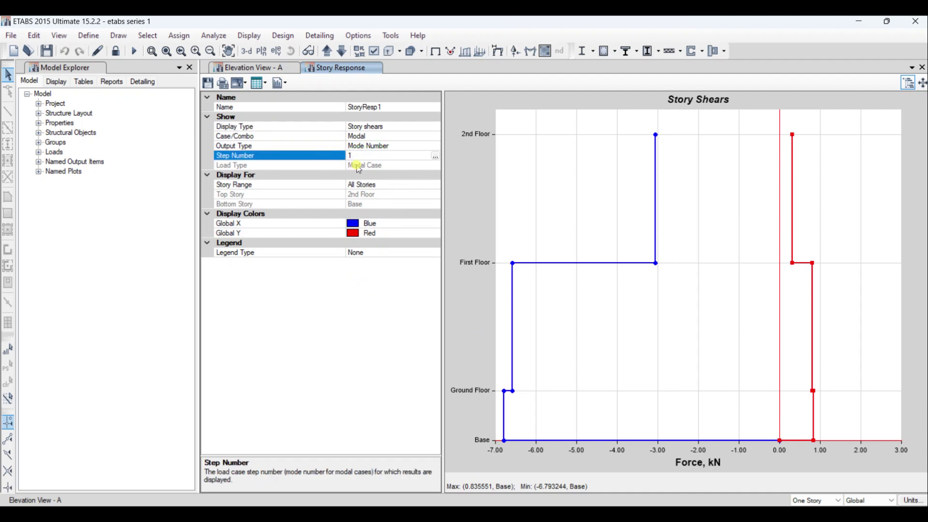
key(Return)
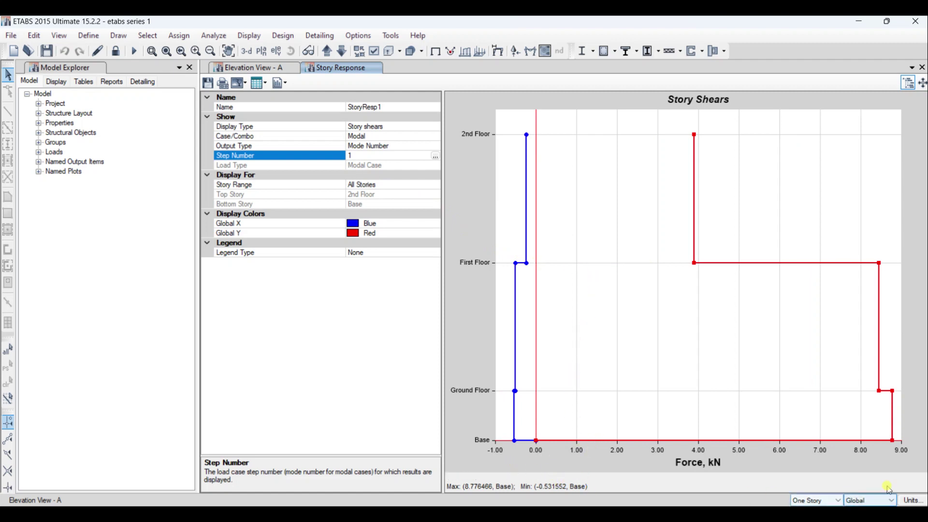
click(482, 464)
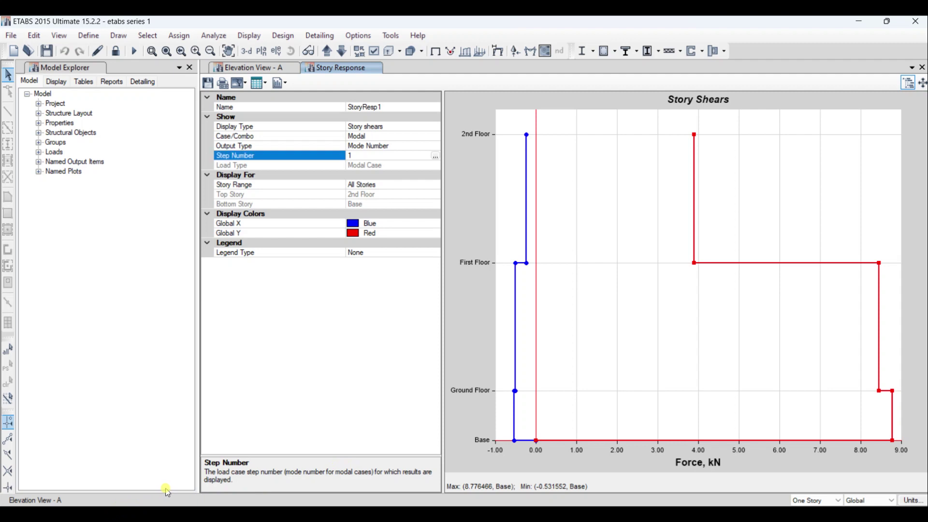
key(Down)
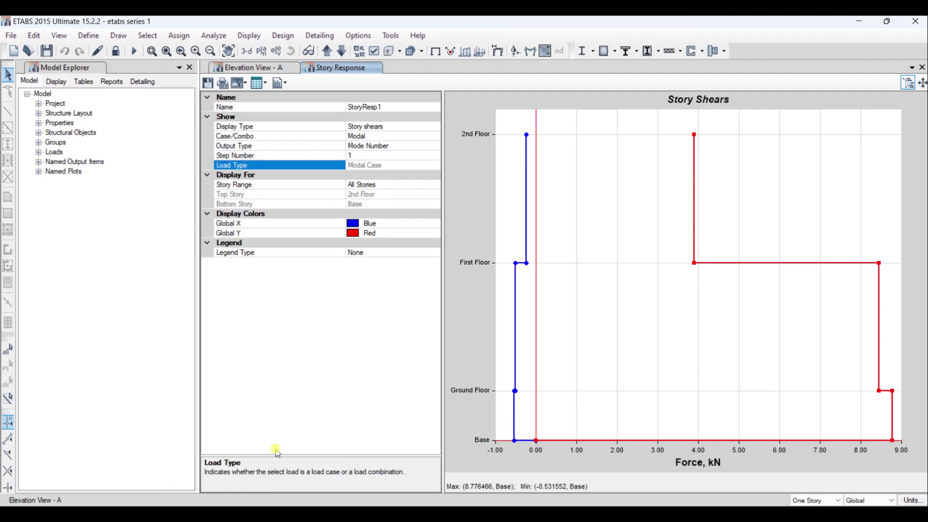
click(405, 165)
click(404, 154)
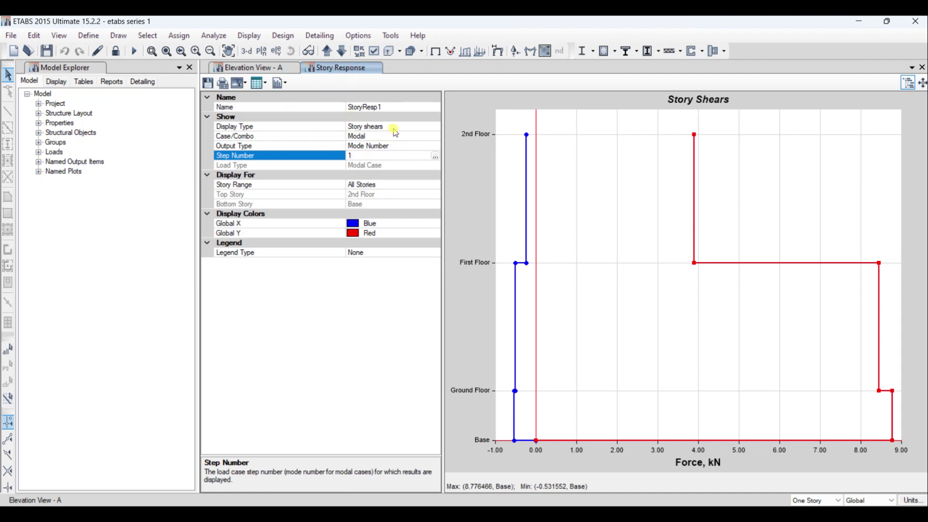
click(436, 156)
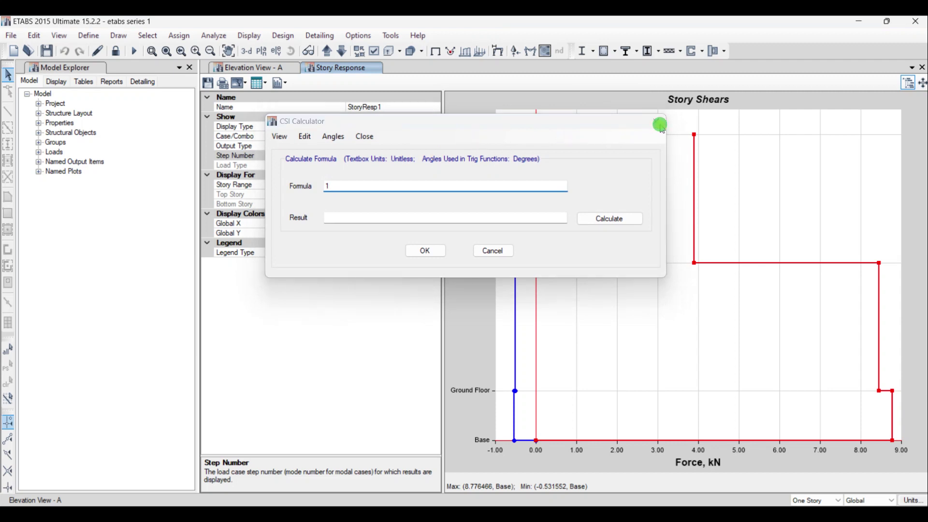
click(656, 121)
Set the display type to Diaph drifts to plot the drifts of diaphragm D1
click(378, 127)
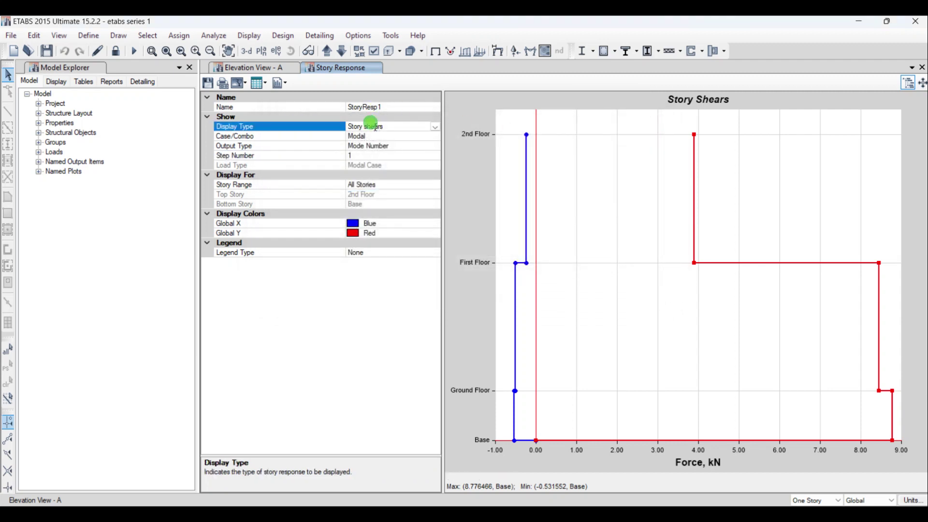
click(436, 127)
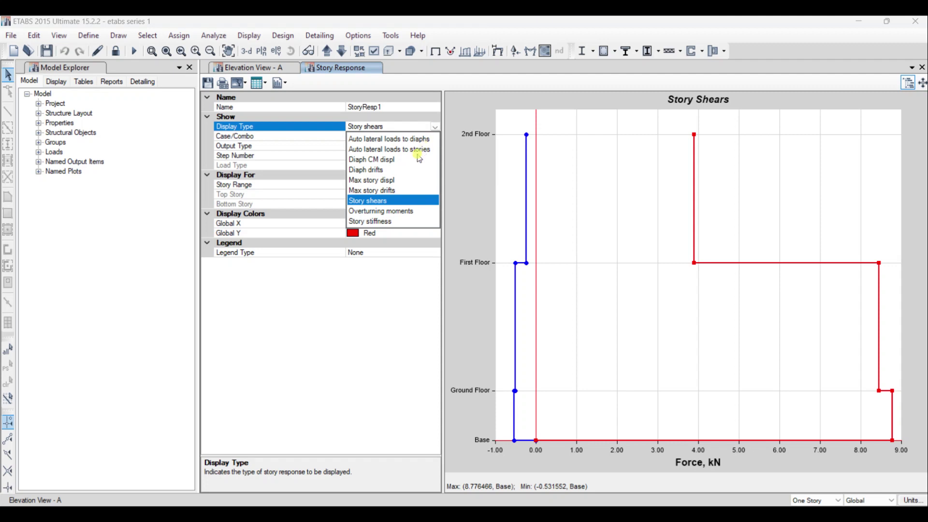
click(378, 176)
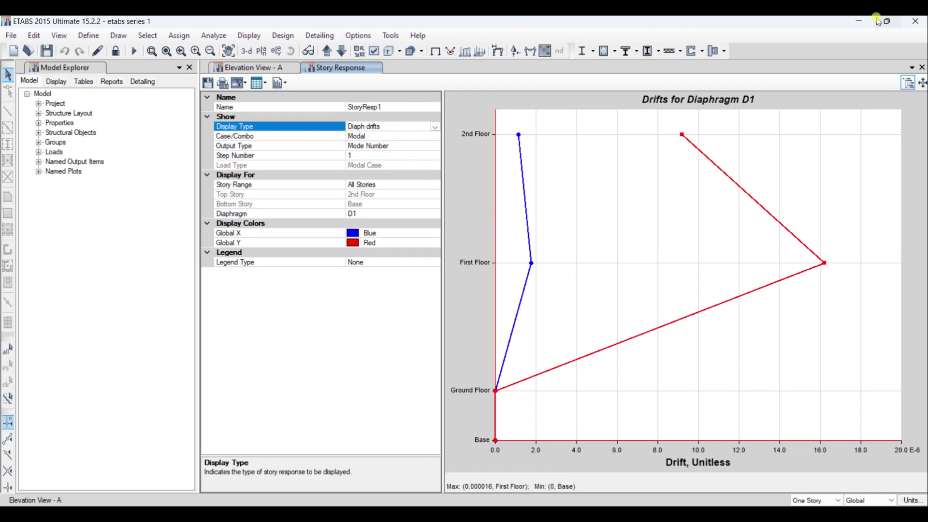
Switch to File Explorer and open the drift PNG image from the "Etabs tutorial series With Example" folder on the E: drive
click(858, 21)
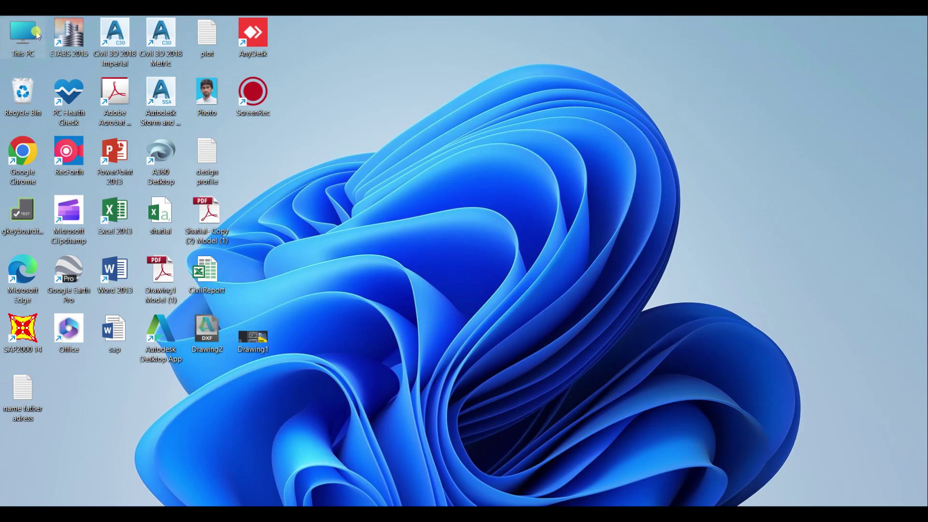
double_click(36, 34)
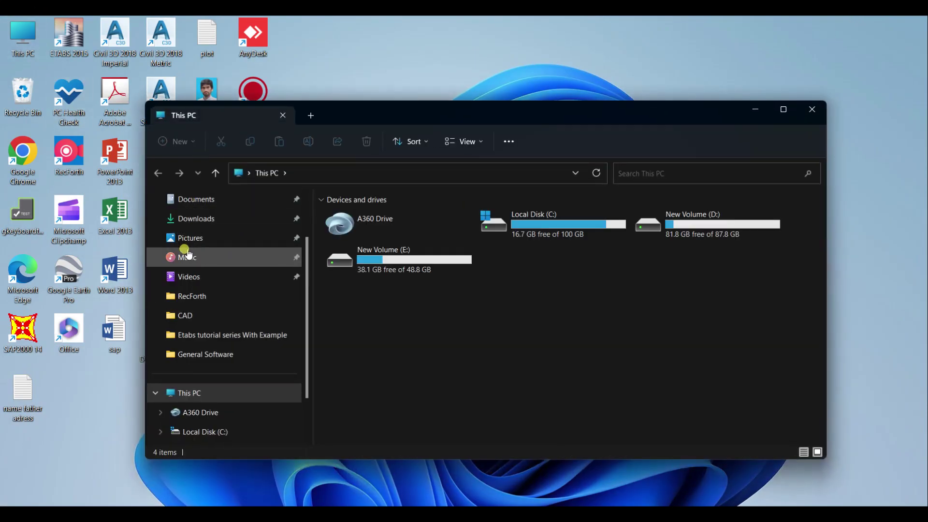
double_click(419, 267)
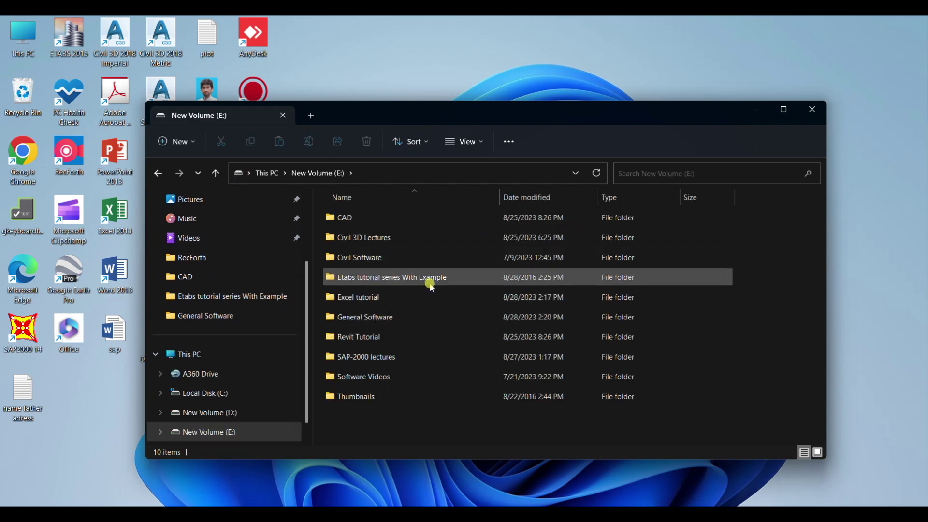
double_click(429, 279)
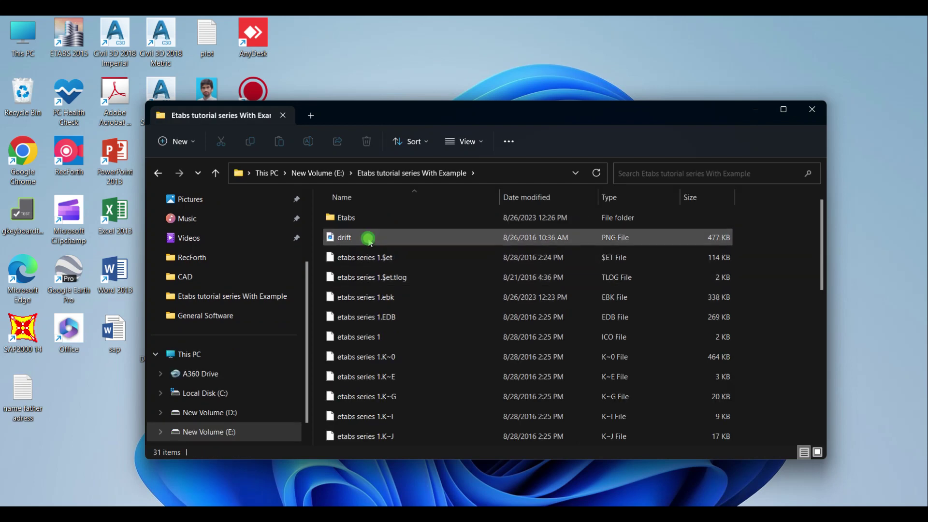
click(368, 238)
double_click(369, 239)
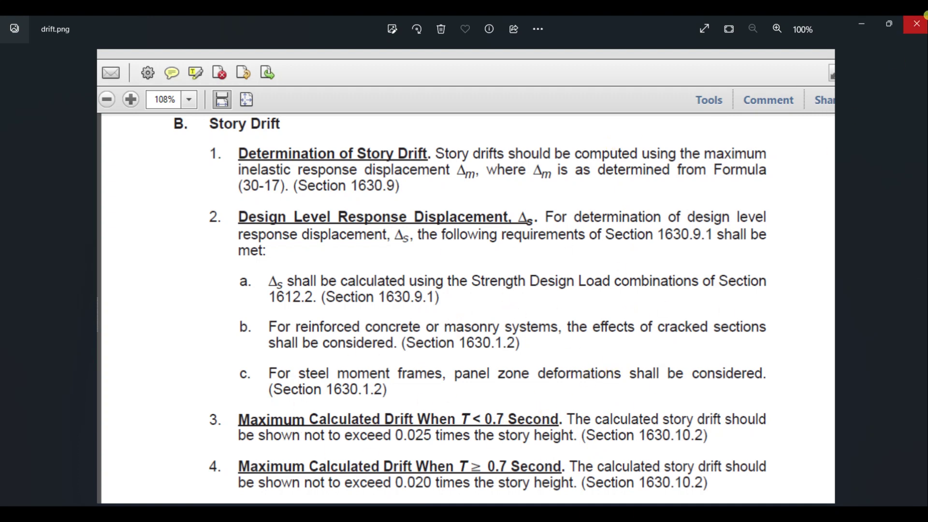
Close the drift image, put the File Explorer window away and return to ETABS
click(921, 20)
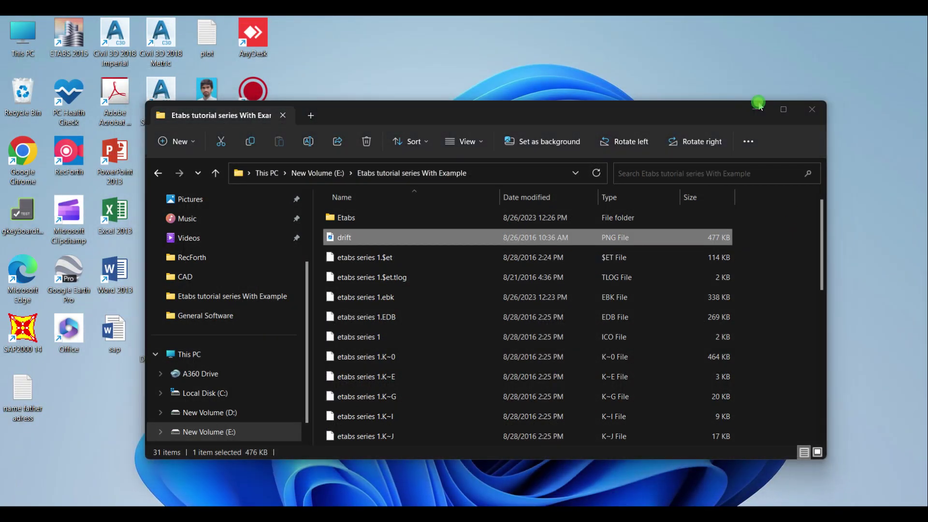
click(757, 109)
click(637, 519)
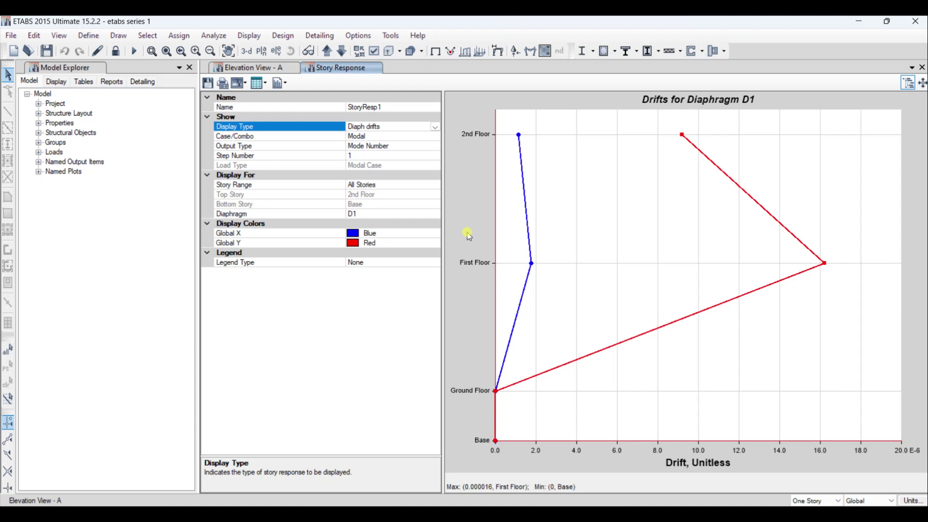
Set the story response plot's display type to Max story displ for the Modal case
click(435, 127)
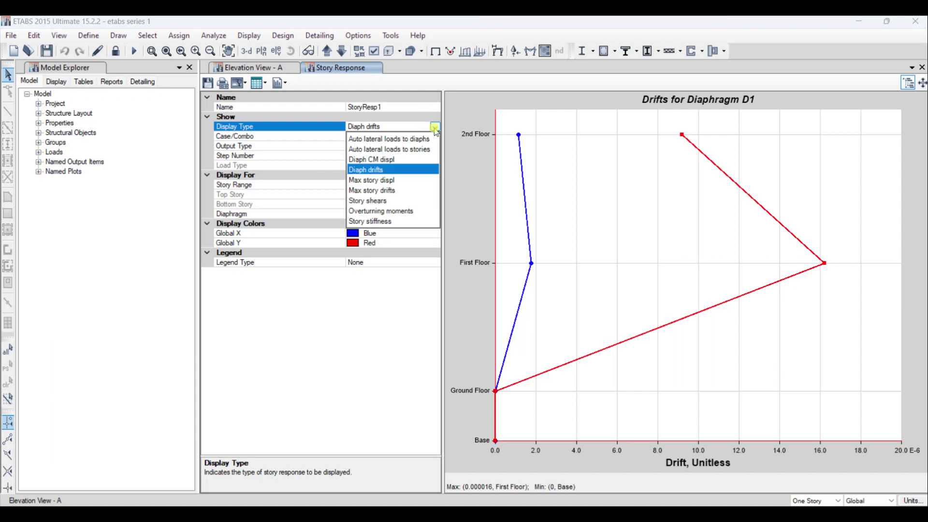
click(398, 181)
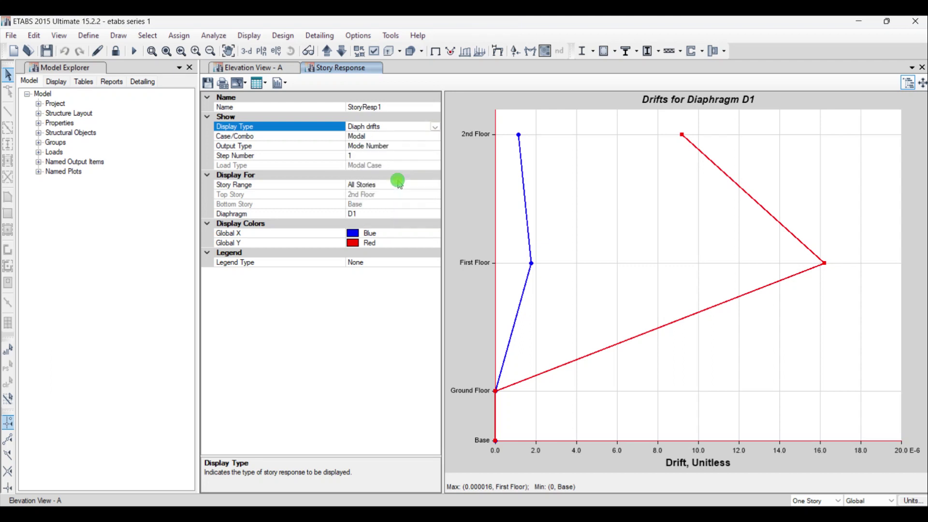
click(435, 127)
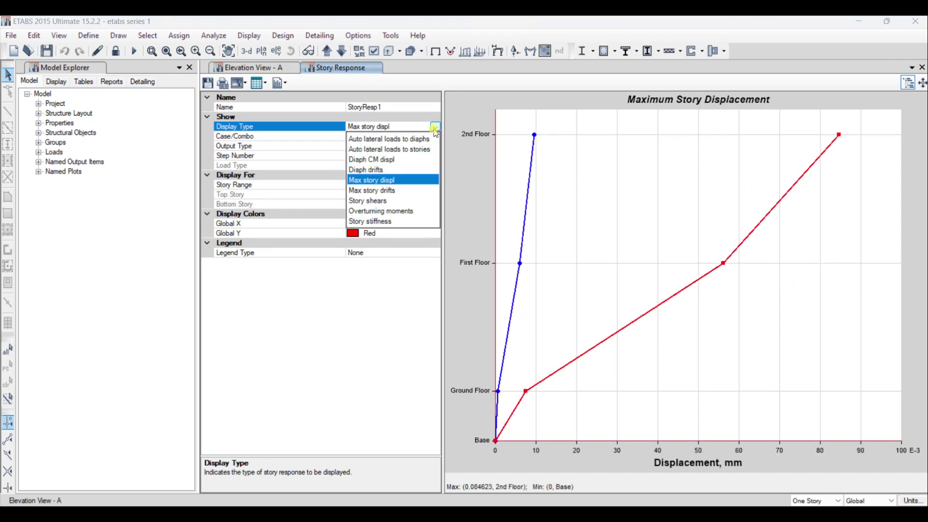
click(434, 129)
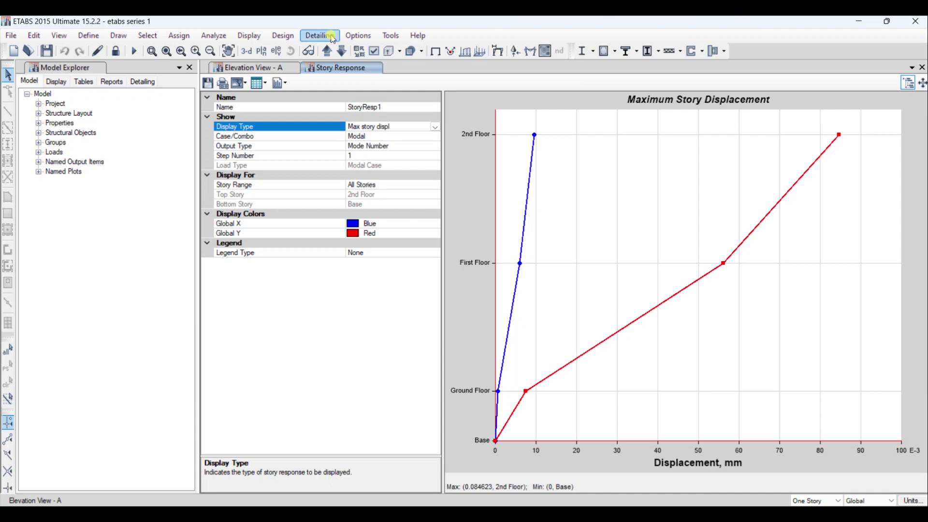
click(358, 35)
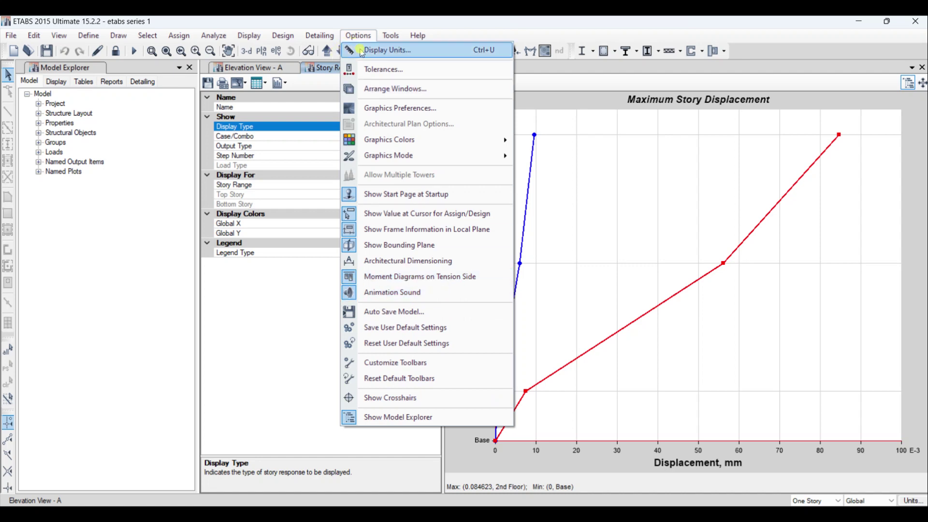
mouse_move(422, 159)
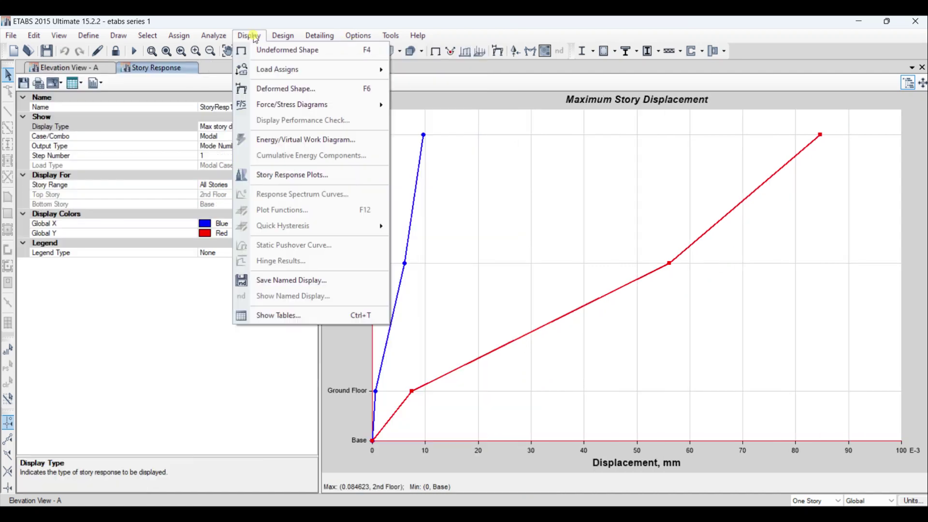
Bring up the Choose Tables dialog and expand the Model, Analysis, Design and analysis Results groups
click(249, 36)
click(254, 36)
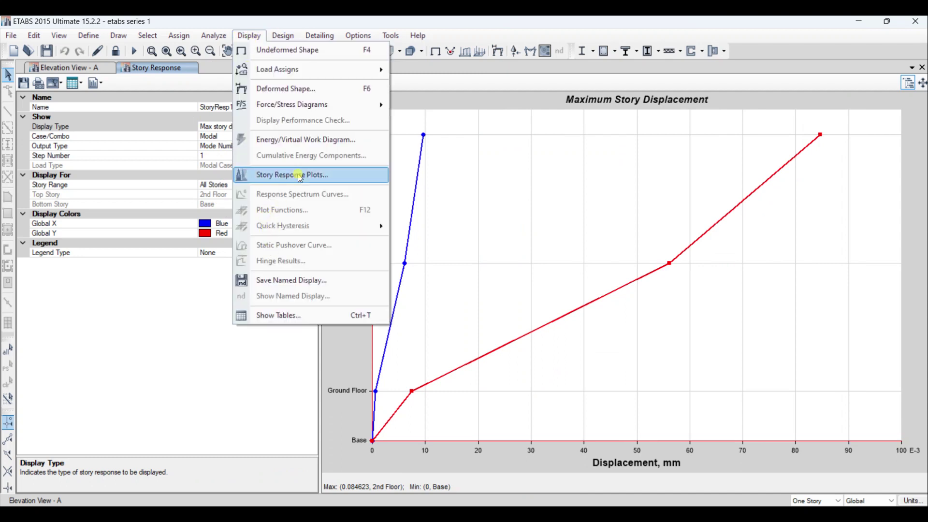
mouse_move(367, 105)
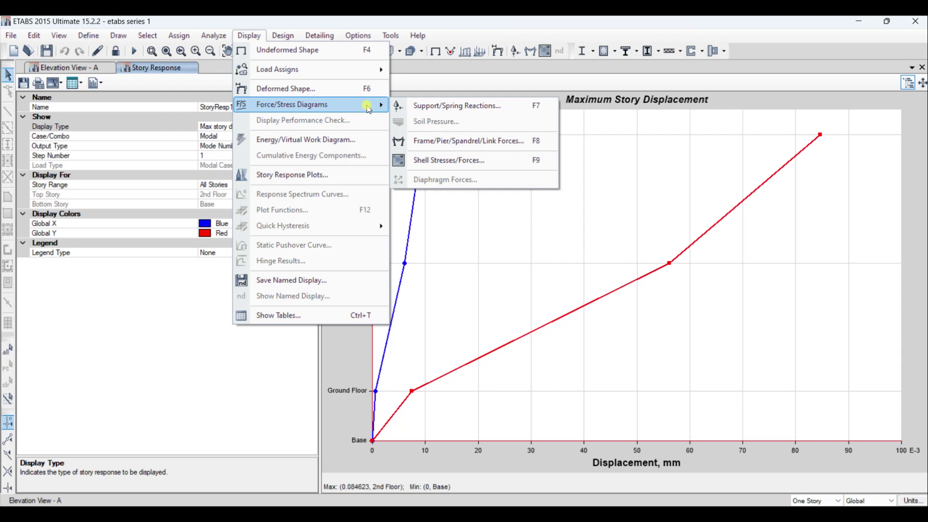
click(309, 315)
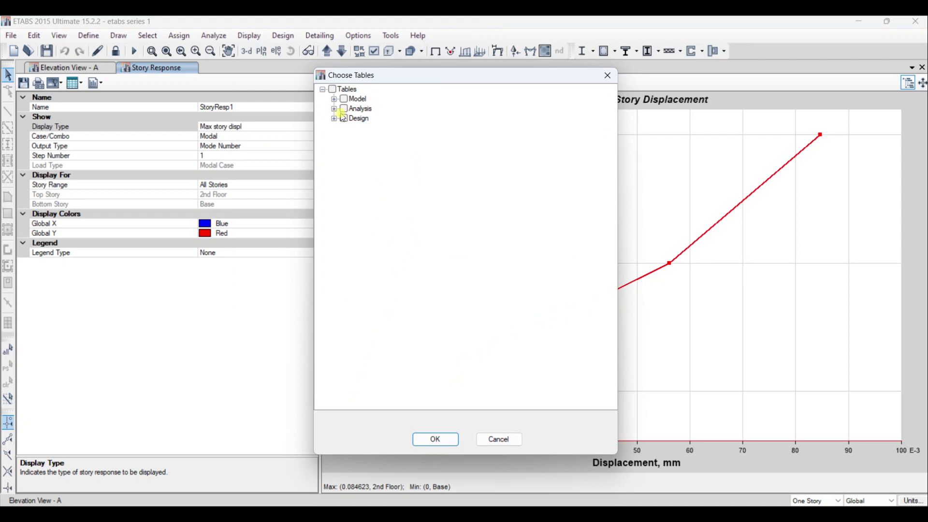
click(334, 119)
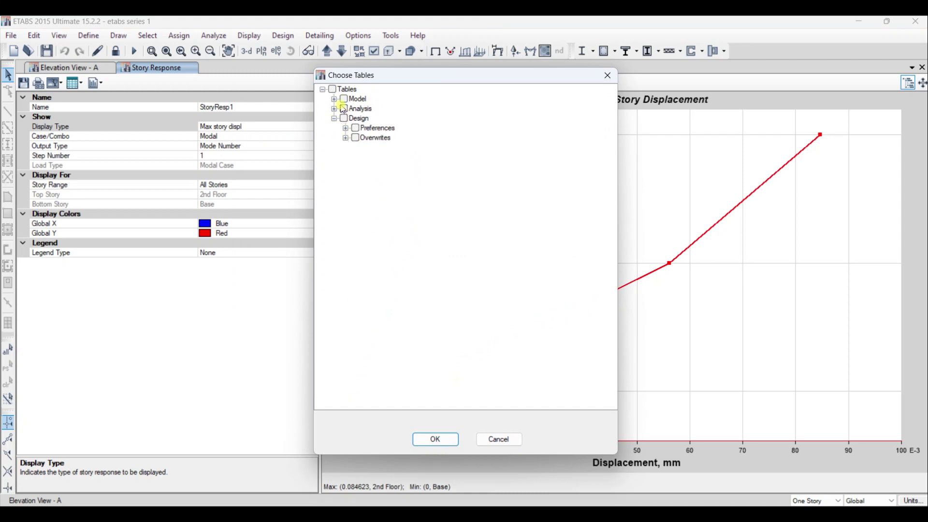
click(332, 89)
click(332, 89)
click(334, 99)
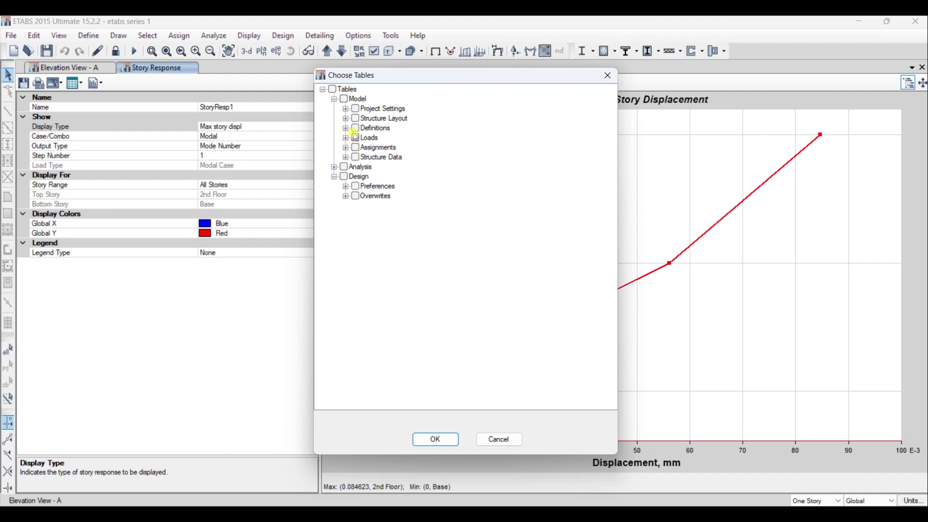
click(334, 167)
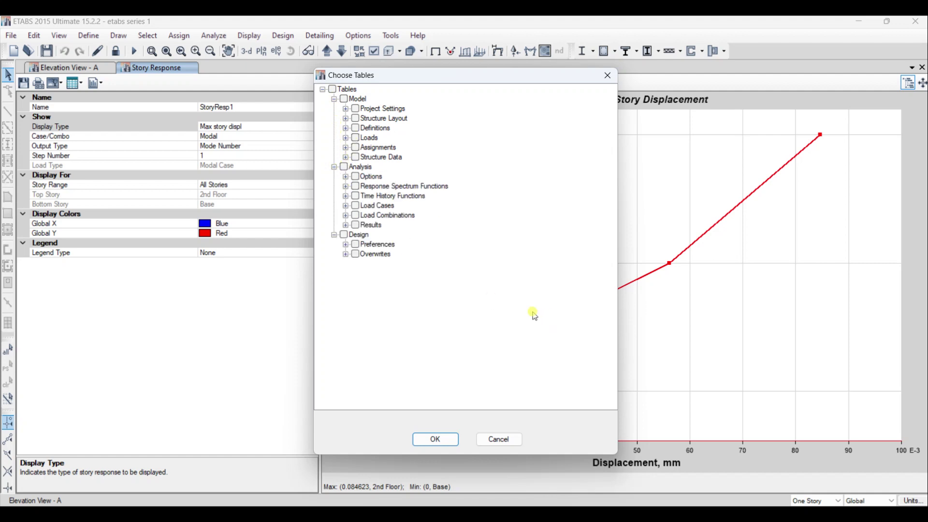
click(345, 226)
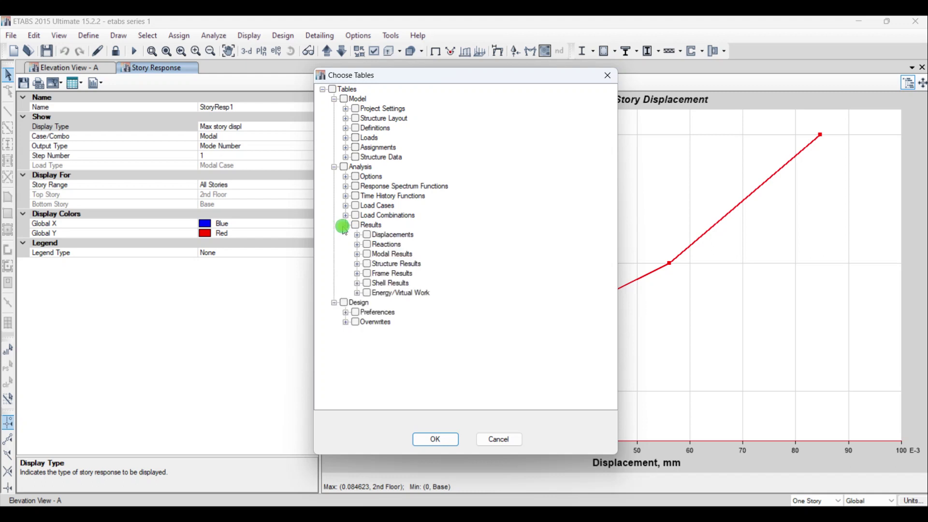
Show the tables for Displacements, Reactions and Response Spectrum Functions
click(368, 235)
click(368, 245)
click(355, 187)
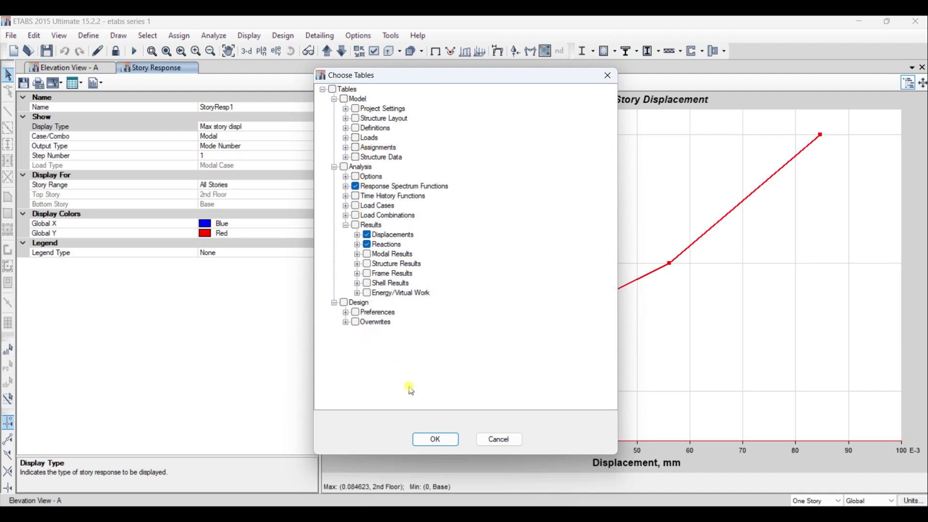
click(436, 440)
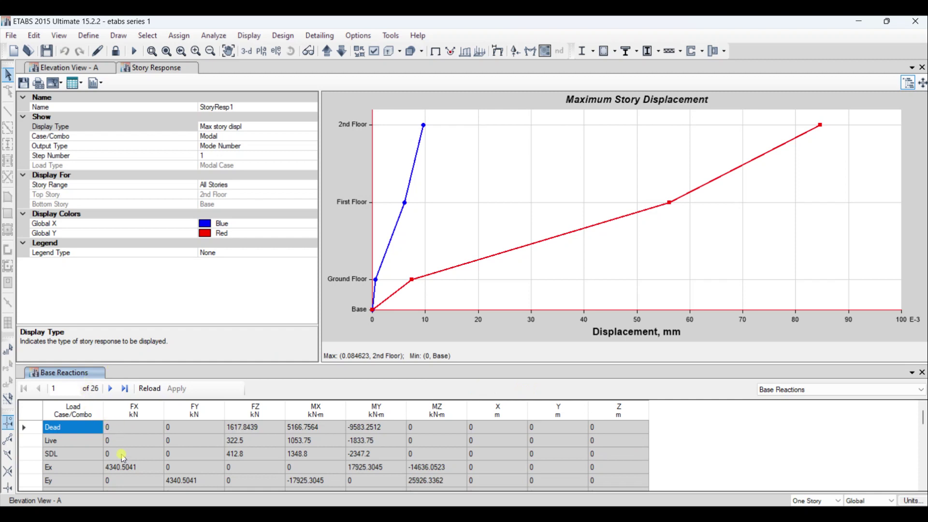
Compare the FX and FY base reactions of Ex and Ey with those of RSx Max and RSy Max
click(144, 471)
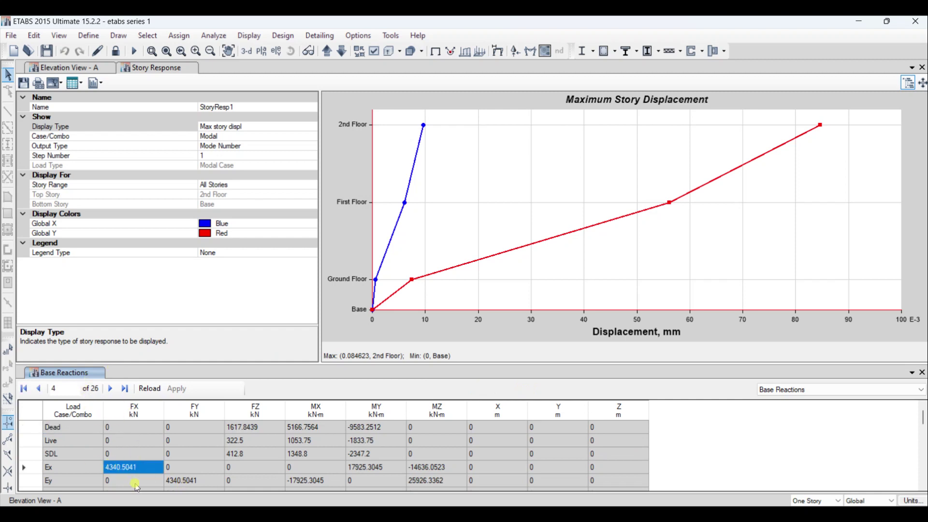
click(183, 480)
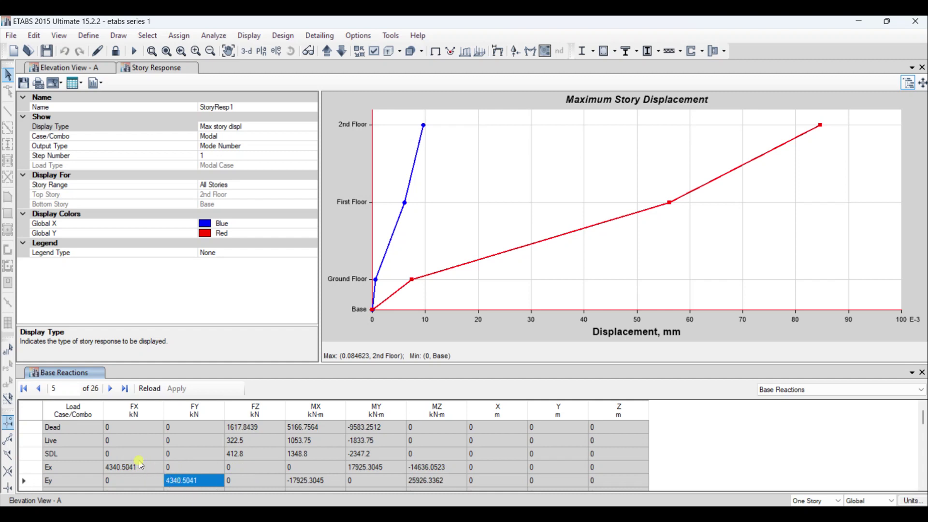
scroll(319, 462, down, 2)
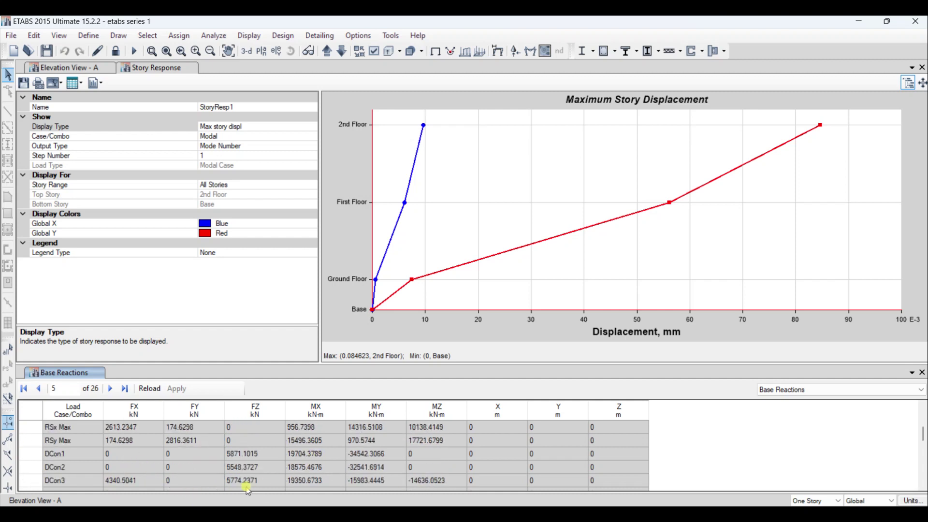
scroll(165, 456, up, 1)
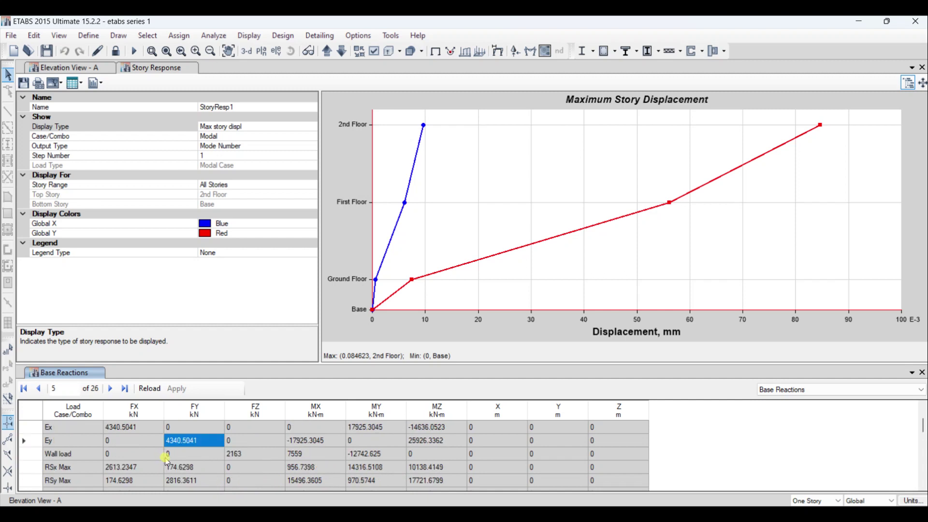
click(148, 467)
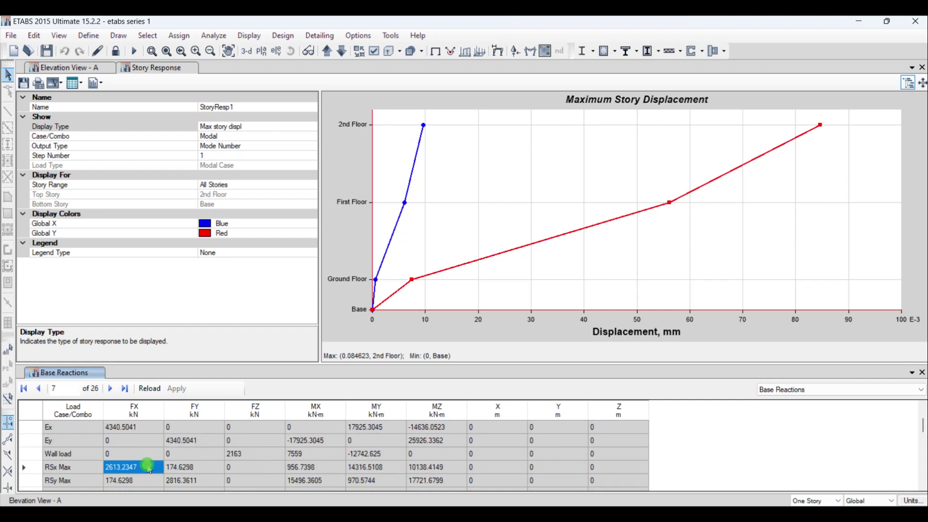
click(181, 481)
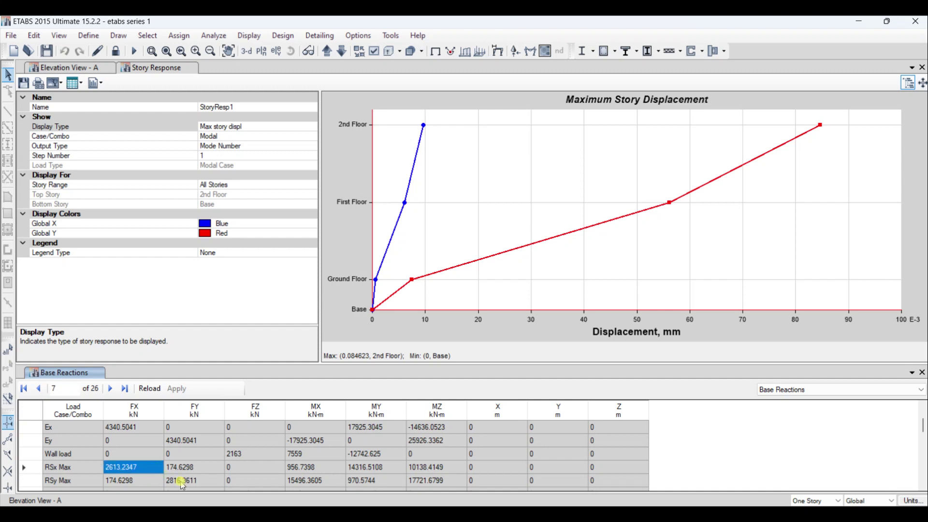
click(182, 481)
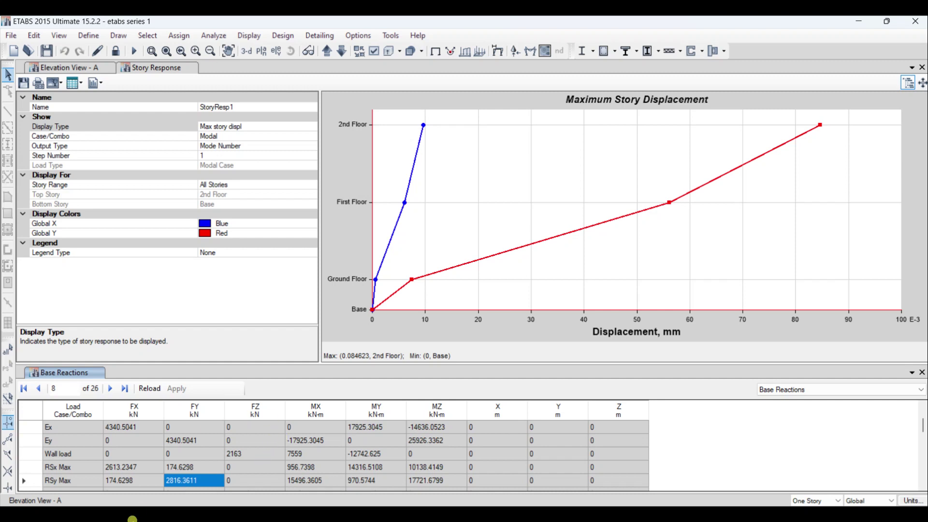
click(152, 468)
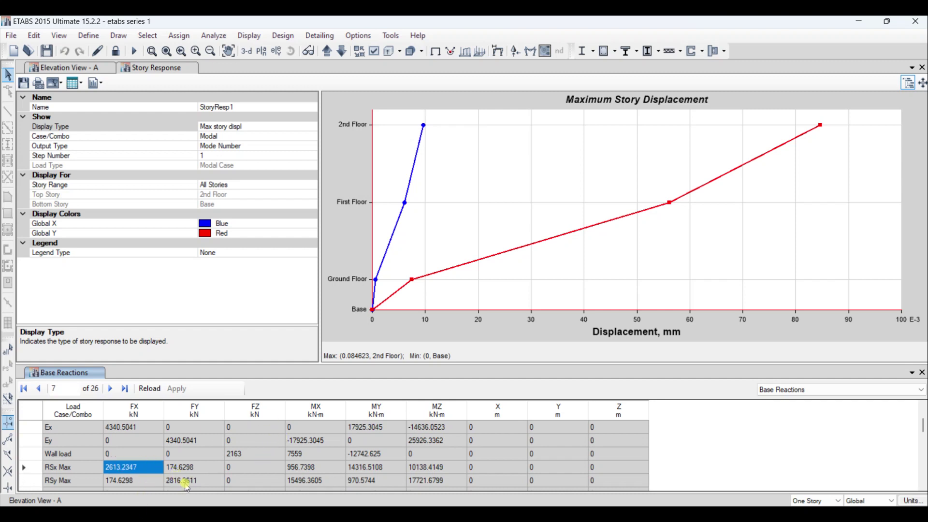
Review the base reactions of the DCon load combinations and go back to the first load case
scroll(187, 487, down, 2)
scroll(187, 487, up, 1)
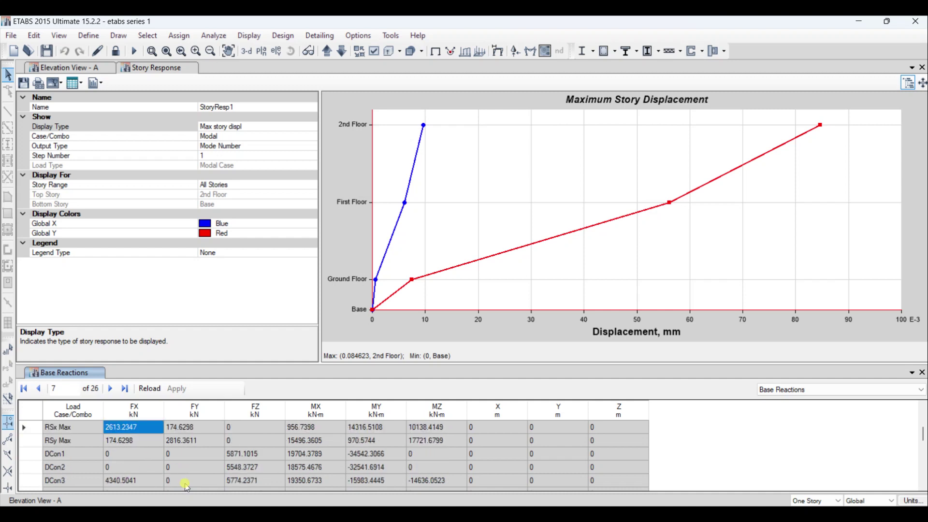
scroll(186, 486, up, 1)
scroll(181, 480, down, 1)
scroll(182, 478, down, 1)
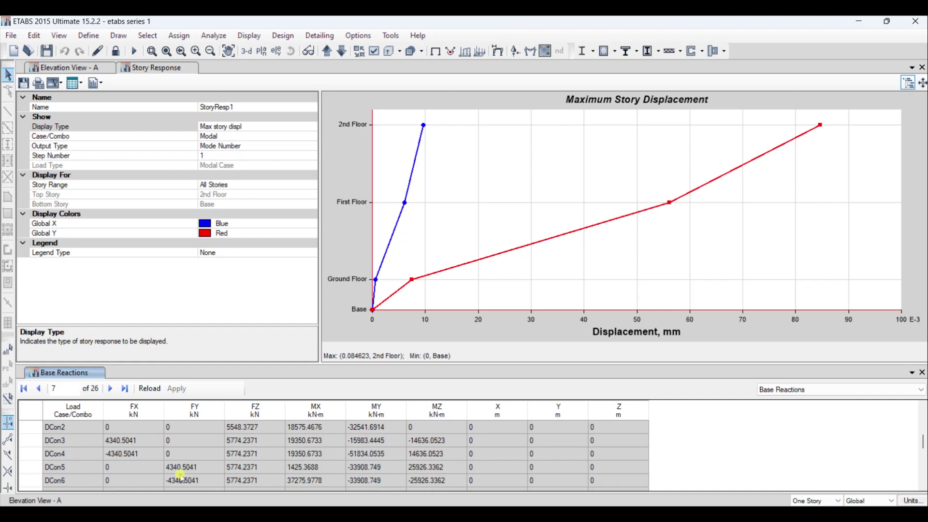
scroll(245, 438, up, 3)
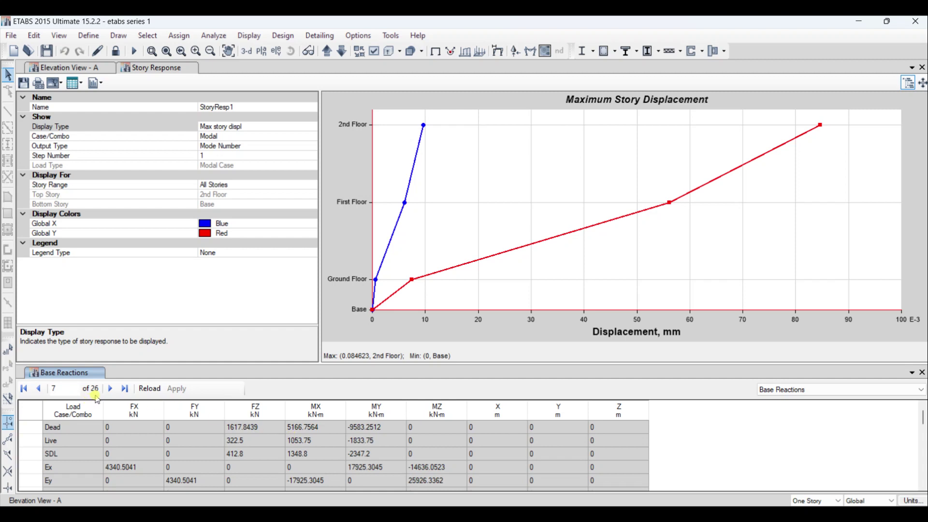
Step through the Base Reactions records one at a time up to the DCon11 Max combination
click(110, 388)
click(111, 389)
click(111, 389)
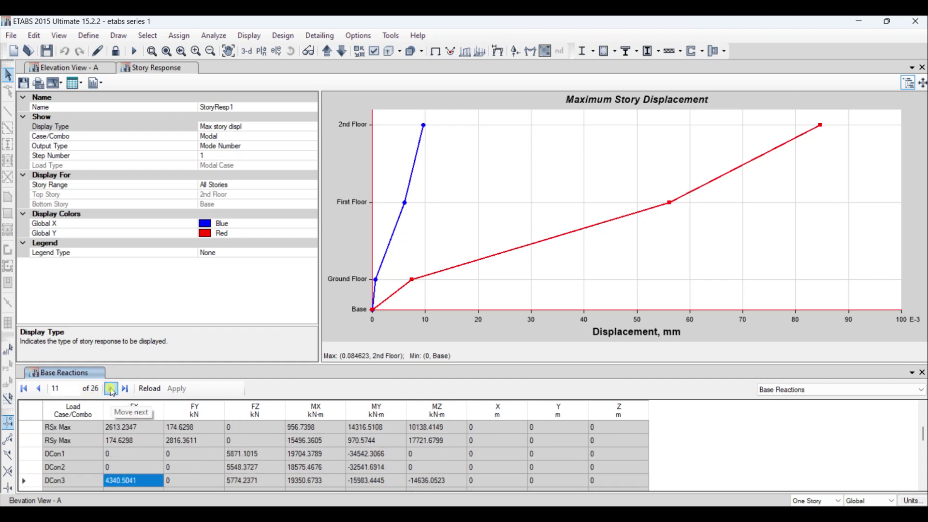
click(111, 389)
click(111, 389)
click(111, 389)
click(111, 389)
click(112, 389)
click(111, 389)
click(111, 388)
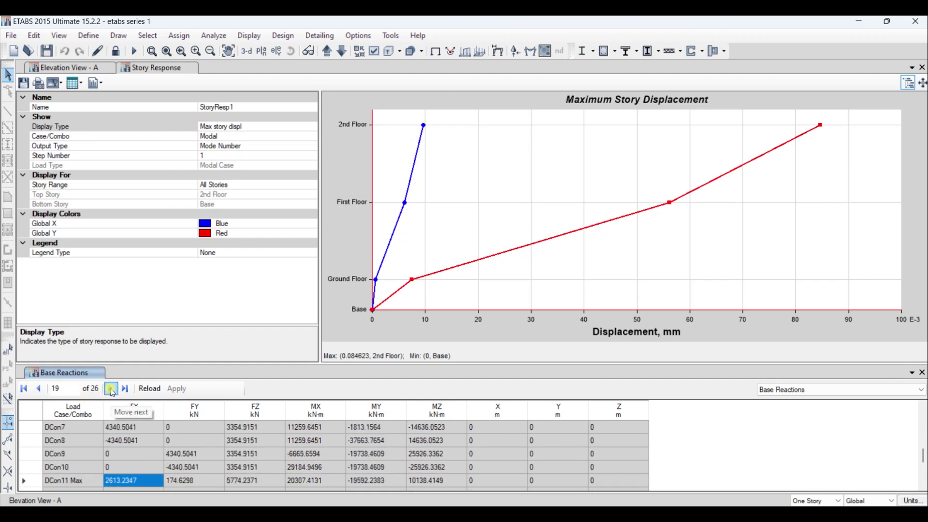
Advance through the Base Reactions records one at a time from DCon11 Max to DCon13 Max
click(112, 389)
click(111, 389)
click(111, 389)
click(112, 389)
click(111, 389)
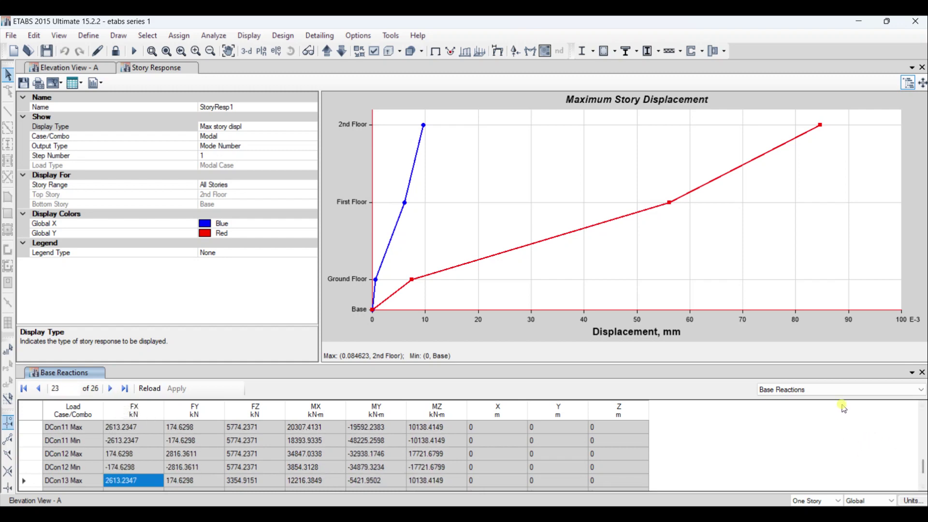
Switch the result table to Design Reactions and review the base joint reactions for the DCon combinations
click(850, 390)
click(804, 409)
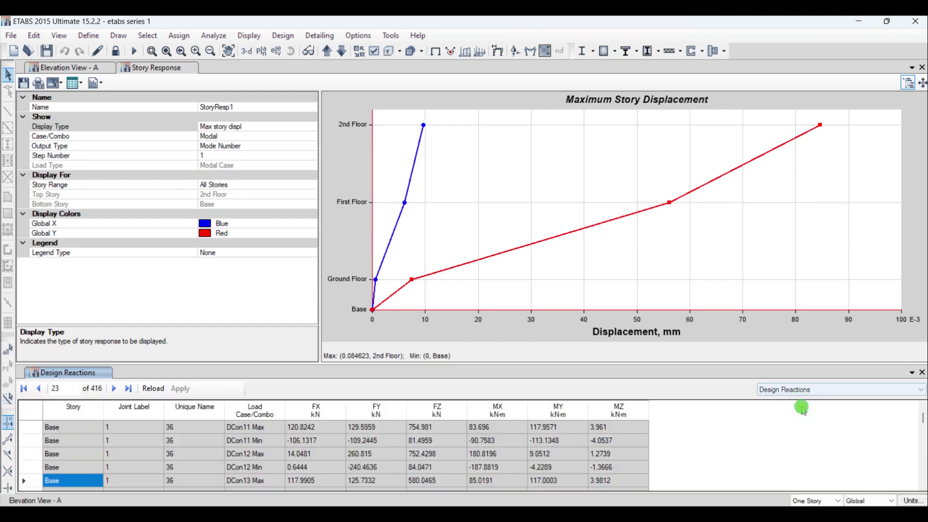
scroll(243, 460, down, 10)
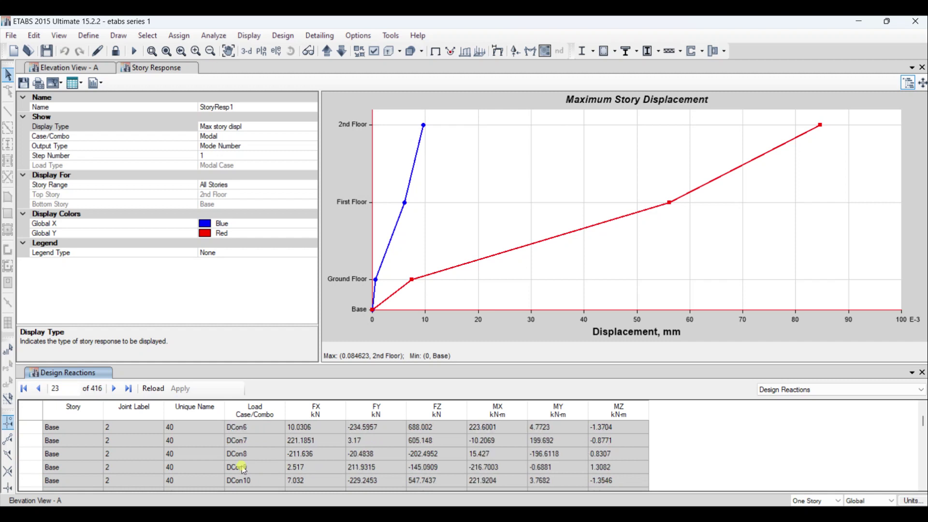
scroll(249, 473, down, 10)
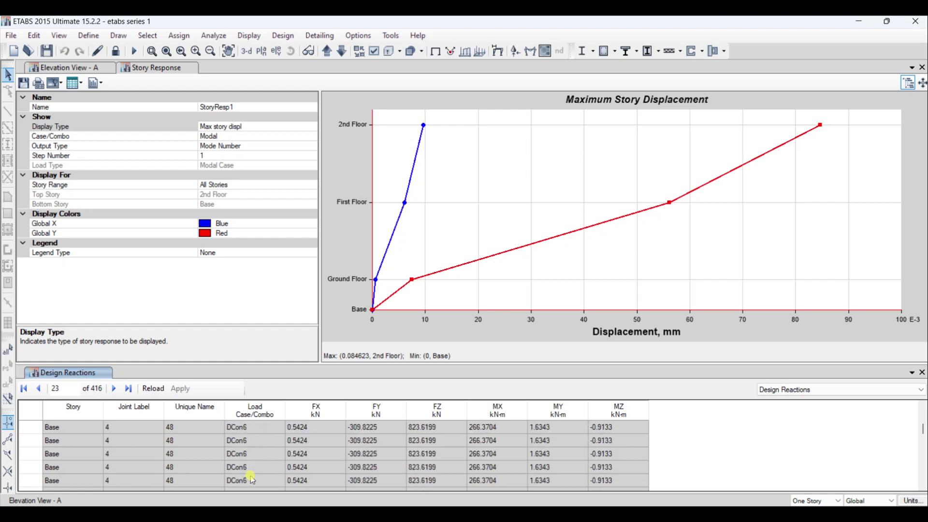
Switch the result table to Joint Drifts and review the 2nd Floor joint displacements and drifts
click(848, 391)
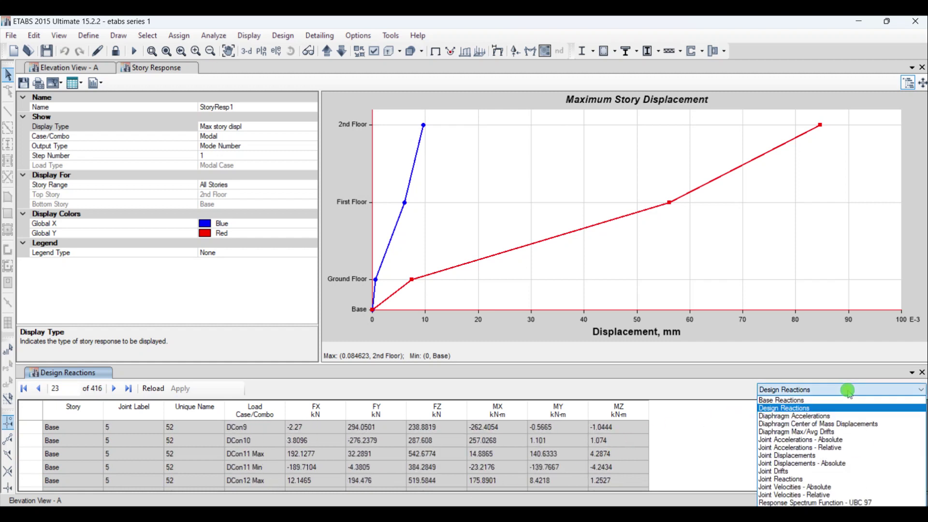
click(819, 480)
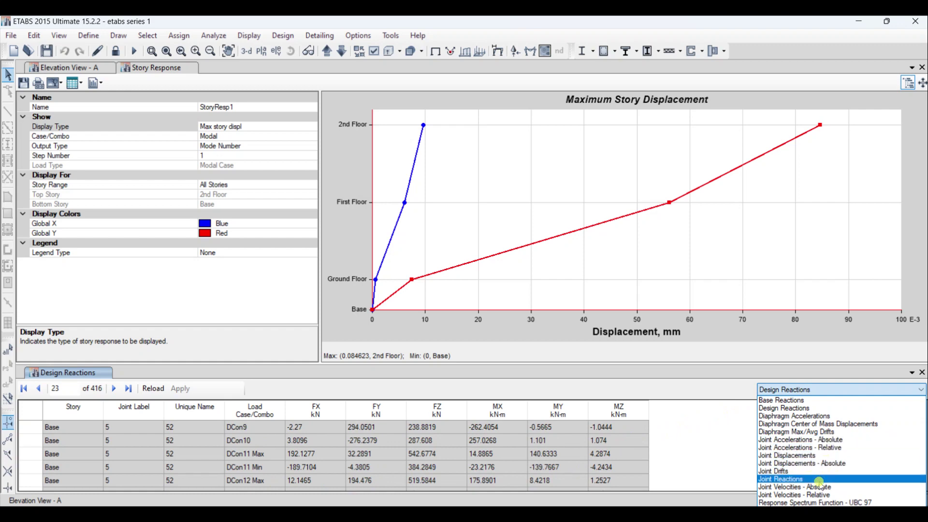
click(817, 471)
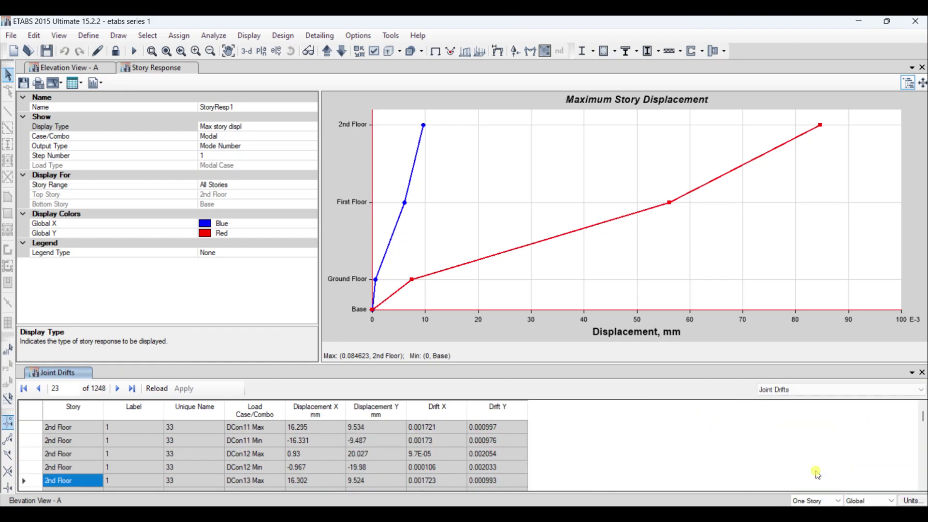
scroll(267, 435, down, 10)
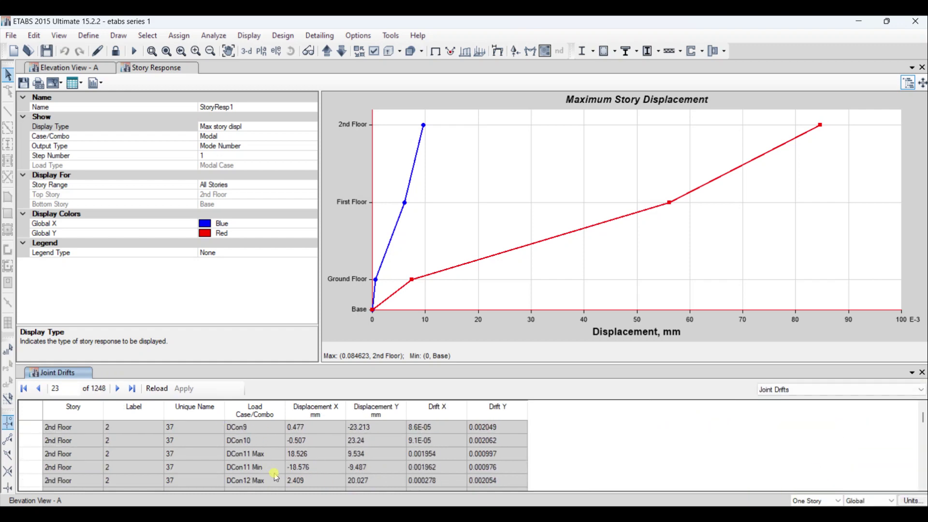
Show the Response Spectrum Function - UBC 97 table and review its period and acceleration values
click(837, 391)
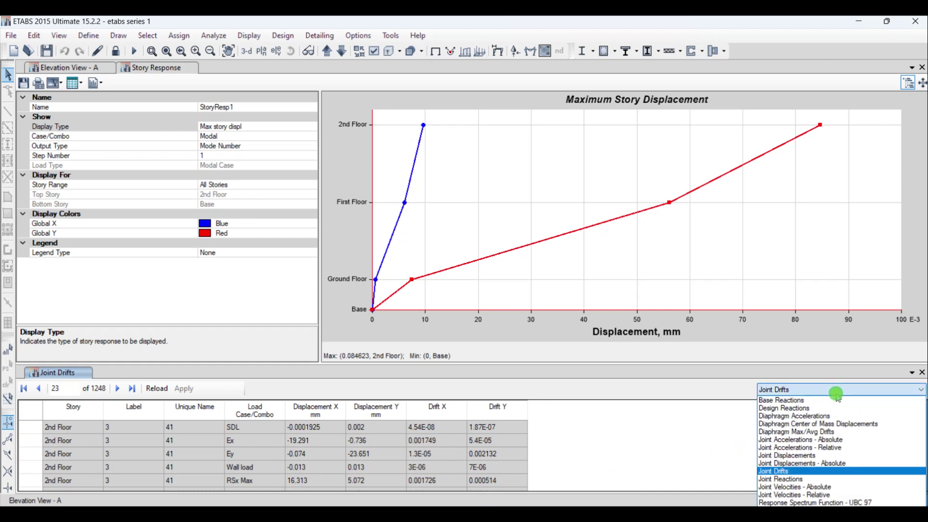
click(812, 504)
scroll(160, 448, down, 1)
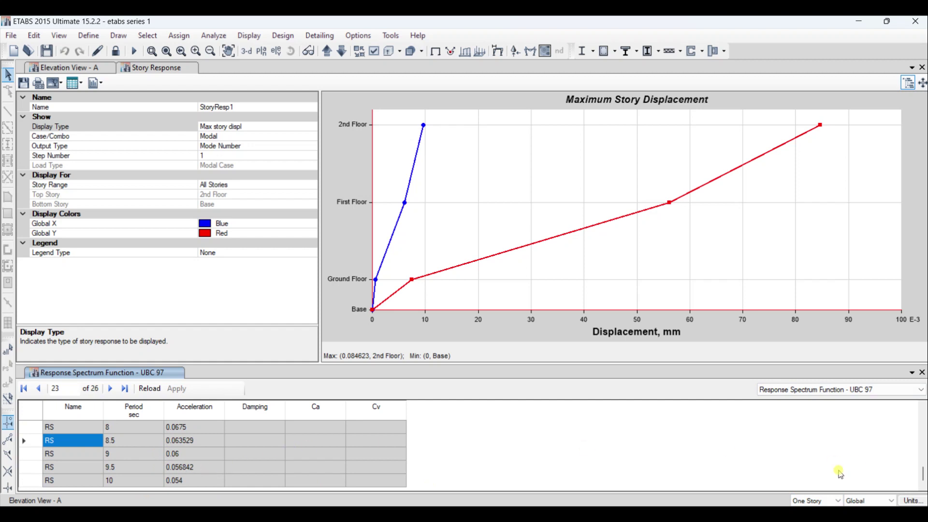
click(922, 390)
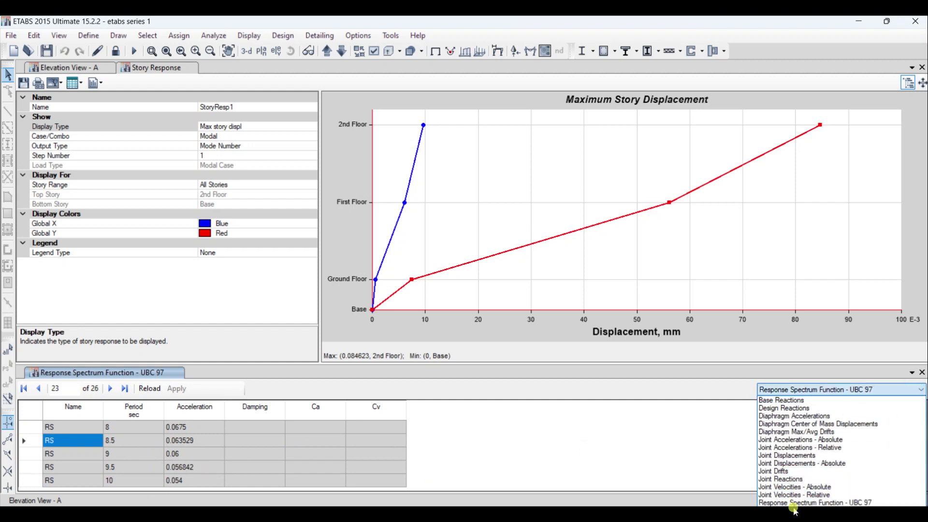
scroll(385, 447, up, 5)
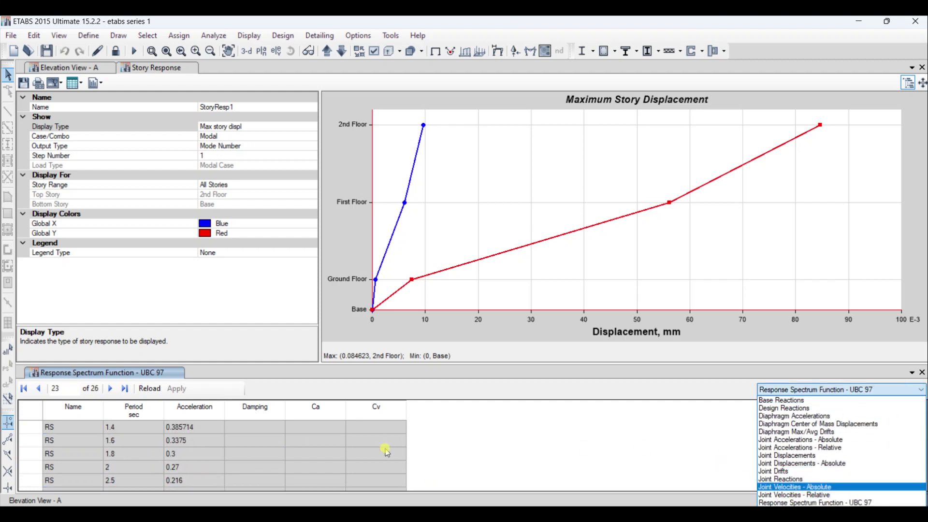